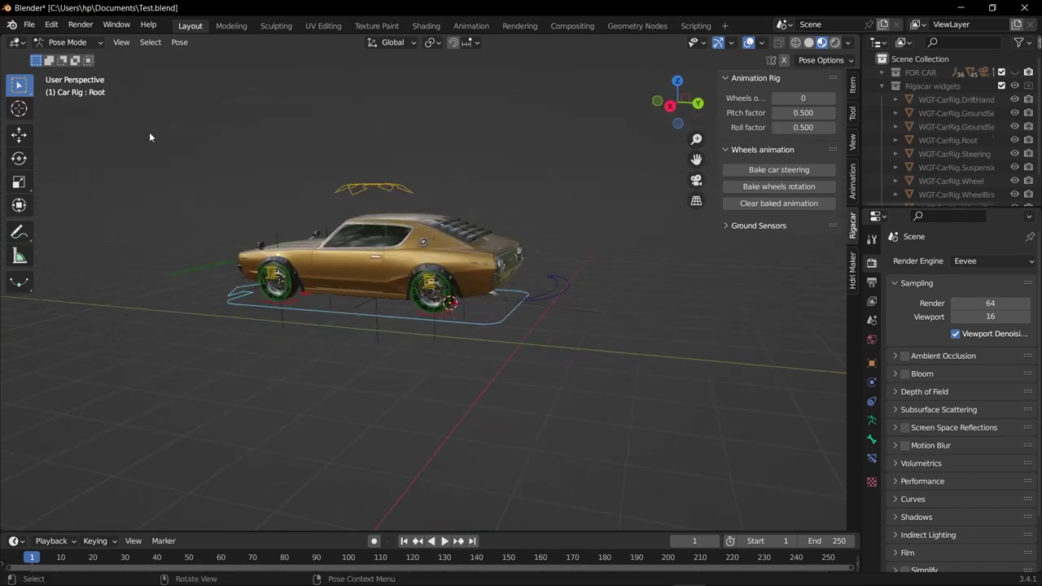
Switch to Object Mode and box-select the car together with its rig.
{"action": "left_click", "coordinate": [71, 41]}
{"action": "left_click", "coordinate": [70, 49]}
{"action": "left_click_drag", "start_coordinate": [169, 171], "coordinate": [654, 381]}
{"action": "left_click_drag", "start_coordinate": [135, 152], "coordinate": [727, 423]}
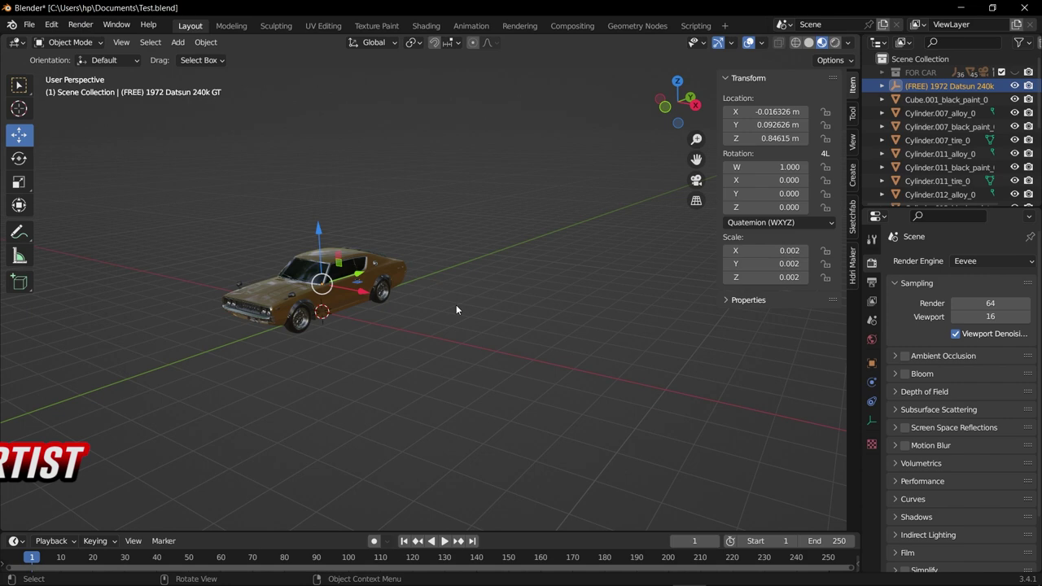
Add a monkey mesh to the scene and raise it above the car to a Z location of about 2.93 m.
{"action": "middle_click_drag", "start_coordinate": [449, 288], "coordinate": [513, 346], "text": "shift"}
{"action": "scroll", "coordinate": [501, 346], "scroll_direction": "up", "scroll_amount": 5}
{"action": "key", "text": "shift+a"}
{"action": "left_click", "coordinate": [603, 353]}
{"action": "middle_click_drag", "start_coordinate": [537, 383], "coordinate": [387, 316]}
{"action": "left_click_drag", "start_coordinate": [402, 303], "coordinate": [396, 111]}
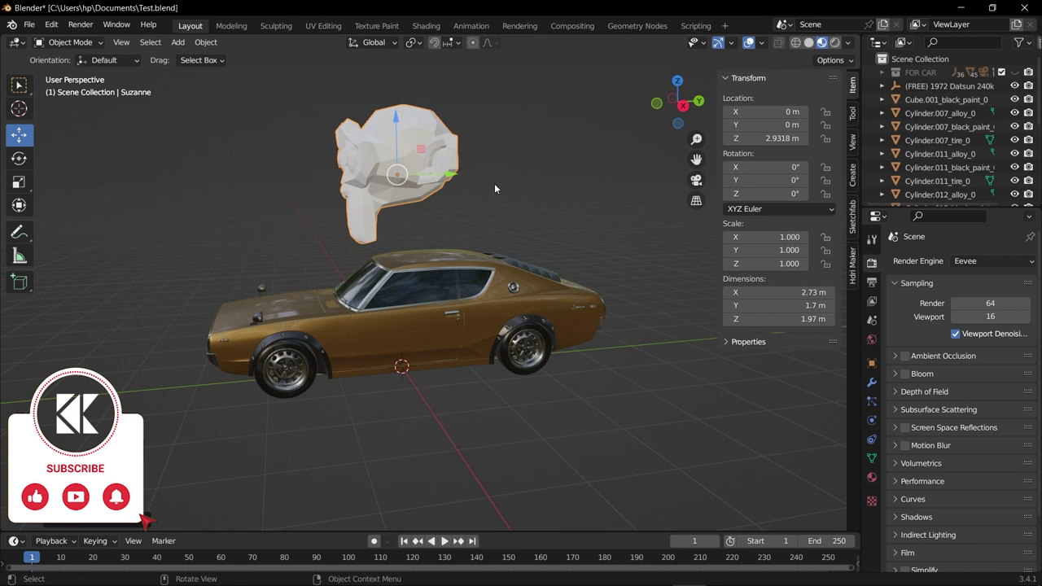
Delete the monkey mesh above the car.
{"action": "middle_click_drag", "start_coordinate": [494, 183], "coordinate": [502, 283]}
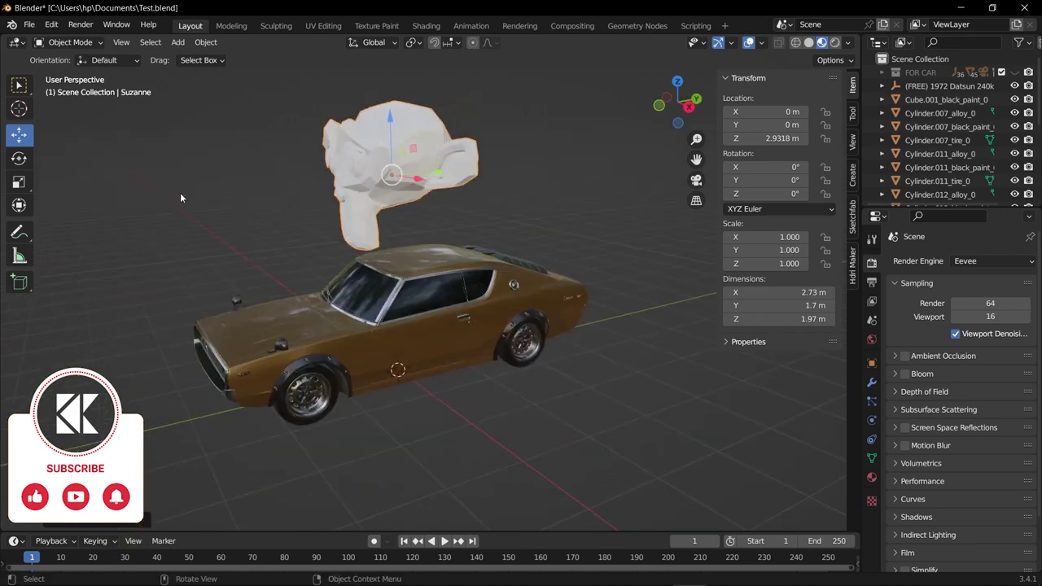
{"action": "middle_click_drag", "start_coordinate": [469, 273], "coordinate": [435, 244]}
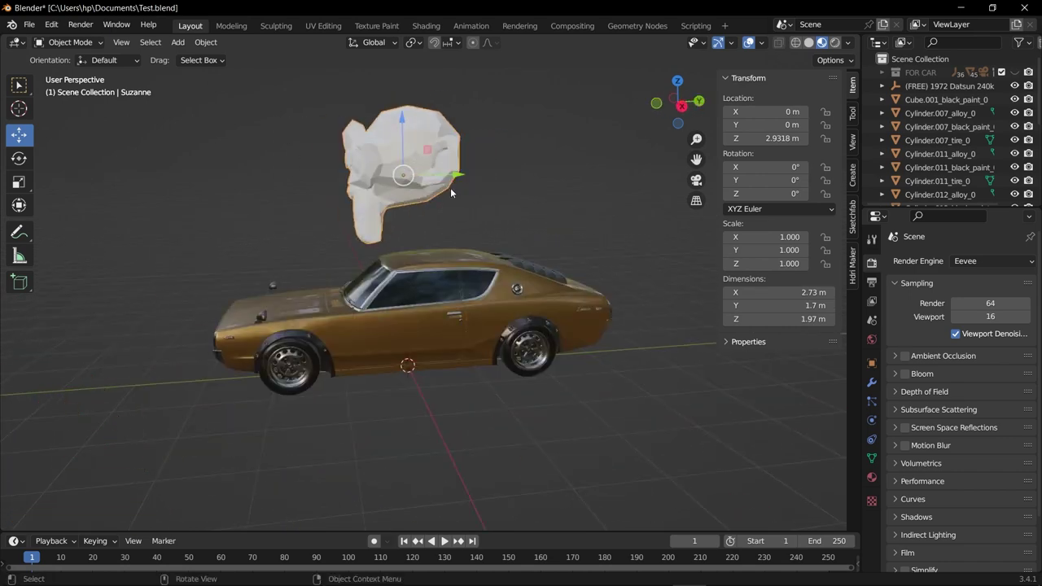
{"action": "key", "text": "Delete"}
Box-select all the car's parts and snap the 3D cursor to the selection.
{"action": "scroll", "coordinate": [479, 367], "scroll_direction": "up", "scroll_amount": 2}
{"action": "middle_click_drag", "start_coordinate": [498, 364], "coordinate": [475, 352]}
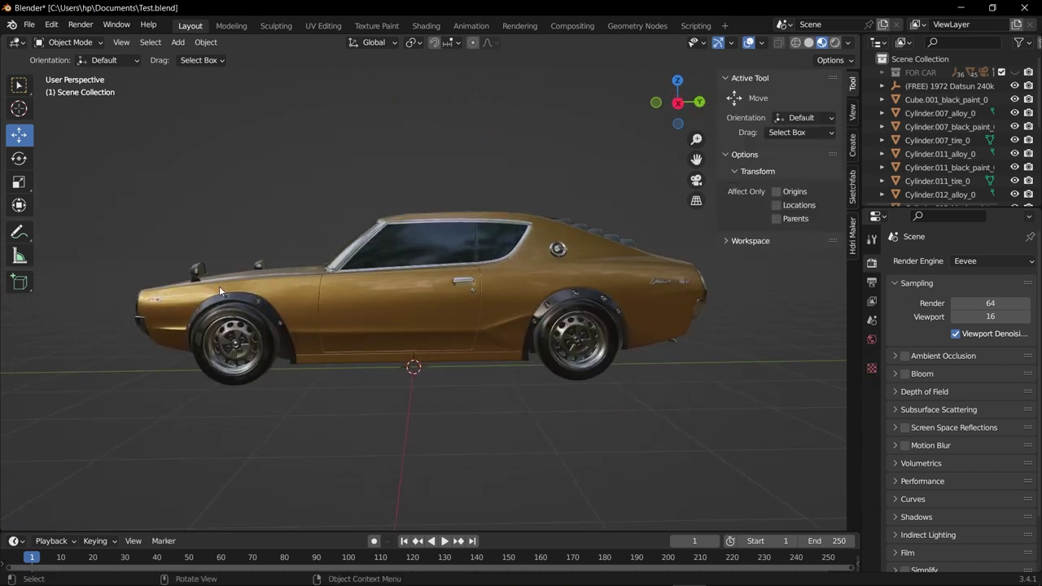
{"action": "left_click_drag", "start_coordinate": [145, 172], "coordinate": [706, 430]}
{"action": "middle_click_drag", "start_coordinate": [663, 435], "coordinate": [509, 363]}
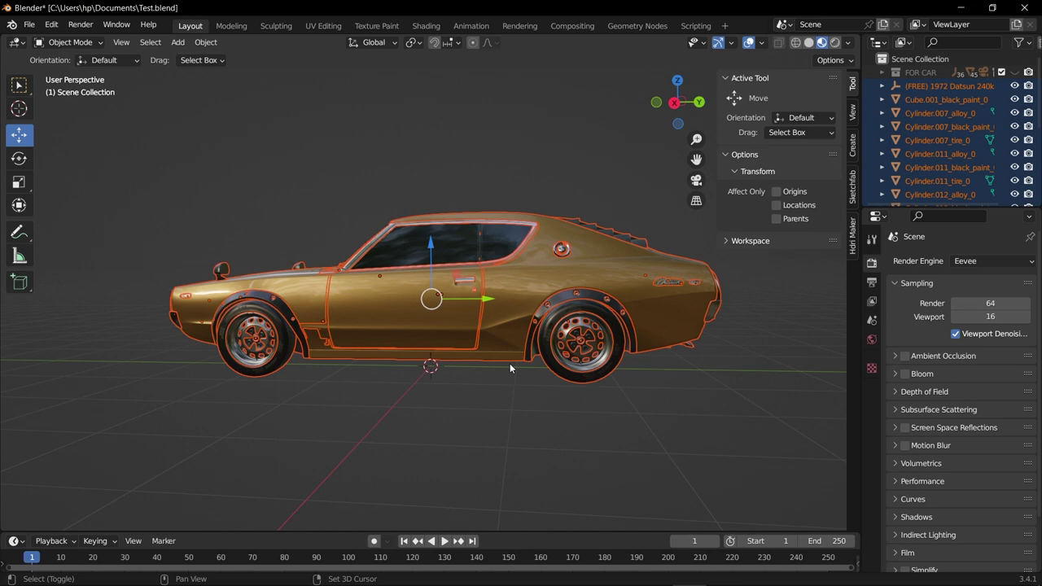
{"action": "key", "text": "shift+s"}
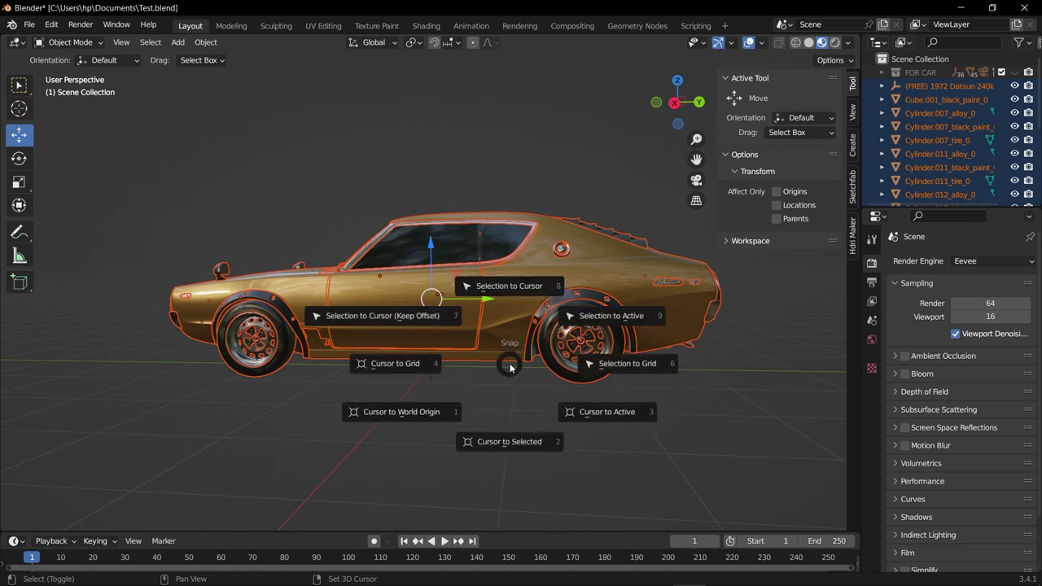
{"action": "left_click", "coordinate": [513, 448]}
Add a Plain Axes empty at the 3D cursor and scale it up to about 3.364.
{"action": "mouse_move", "coordinate": [486, 398]}
{"action": "middle_mouse_down"}
{"action": "mouse_move", "coordinate": [532, 417]}
{"action": "mouse_move", "coordinate": [498, 408]}
{"action": "middle_mouse_up"}
{"action": "left_click", "coordinate": [405, 466]}
{"action": "key", "text": "shift+a"}
{"action": "mouse_move", "coordinate": [403, 445]}
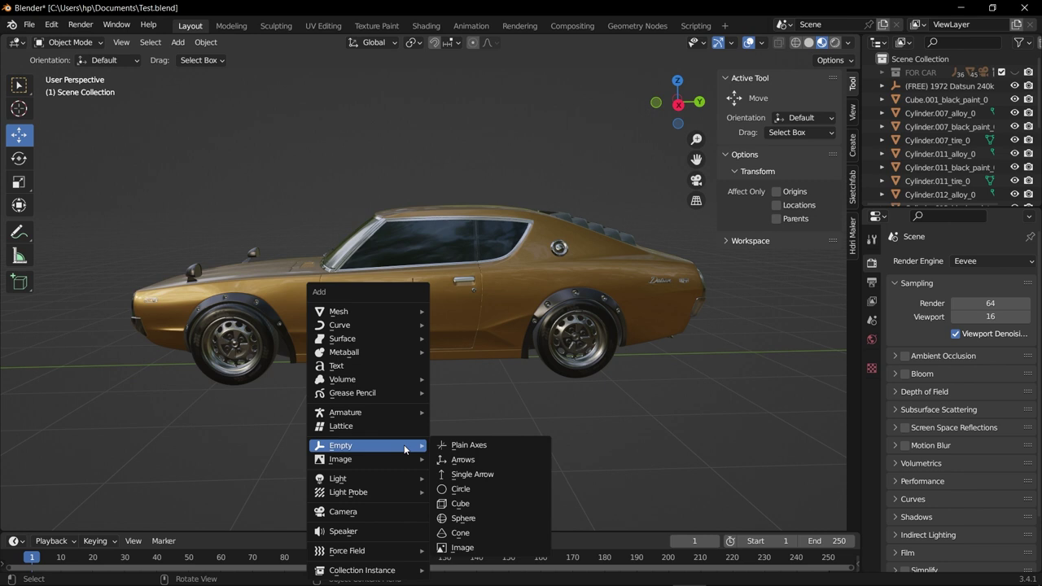
{"action": "left_click", "coordinate": [469, 446]}
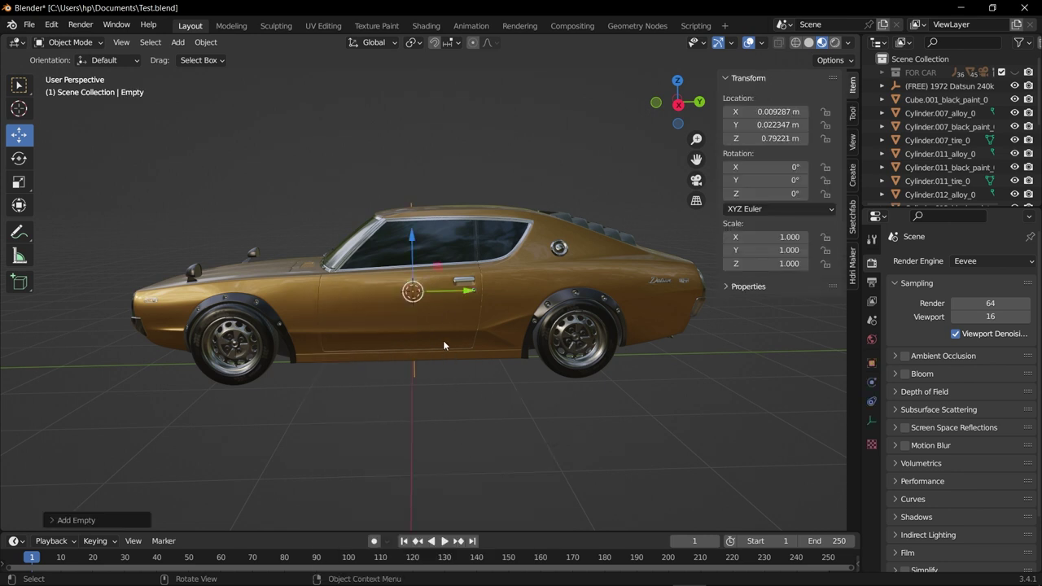
{"action": "key", "text": "s"}
{"action": "left_click", "coordinate": [520, 337]}
Select all the car's parts with the empty as active object and parent them to it with Object (Keep Transform).
{"action": "scroll", "coordinate": [488, 321], "scroll_direction": "down", "scroll_amount": 2}
{"action": "left_click_drag", "start_coordinate": [256, 220], "coordinate": [633, 397]}
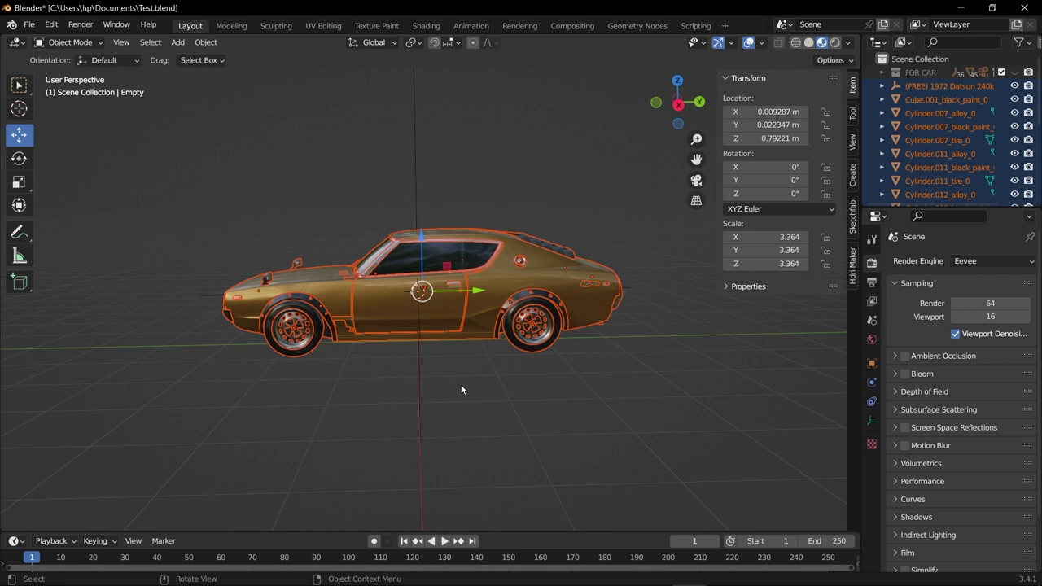
{"action": "left_click_drag", "start_coordinate": [463, 379], "coordinate": [357, 414], "text": "shift"}
{"action": "scroll", "coordinate": [427, 387], "scroll_direction": "up", "scroll_amount": 1}
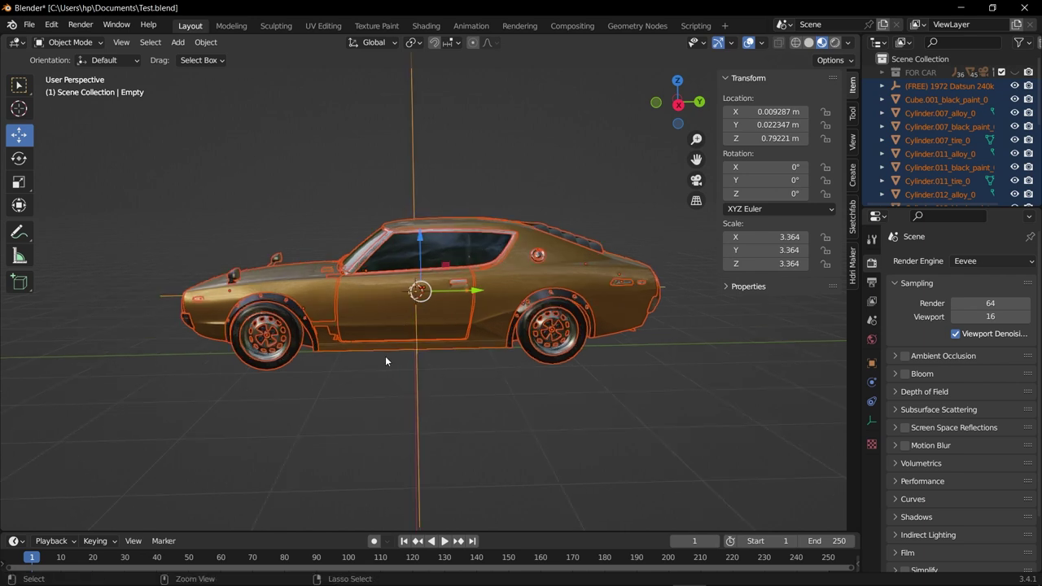
{"action": "key", "text": "ctrl+p"}
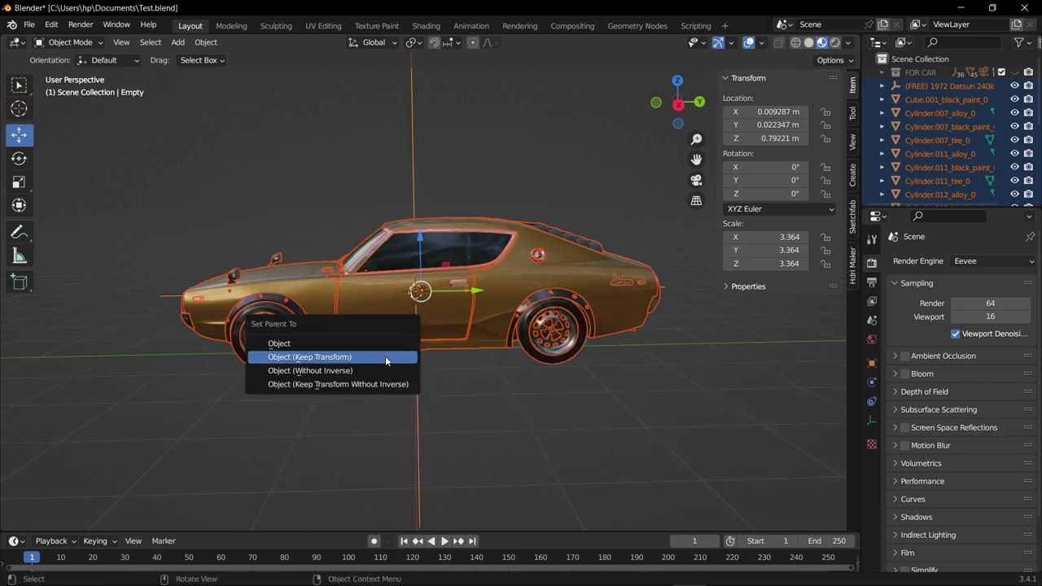
{"action": "left_click", "coordinate": [339, 357]}
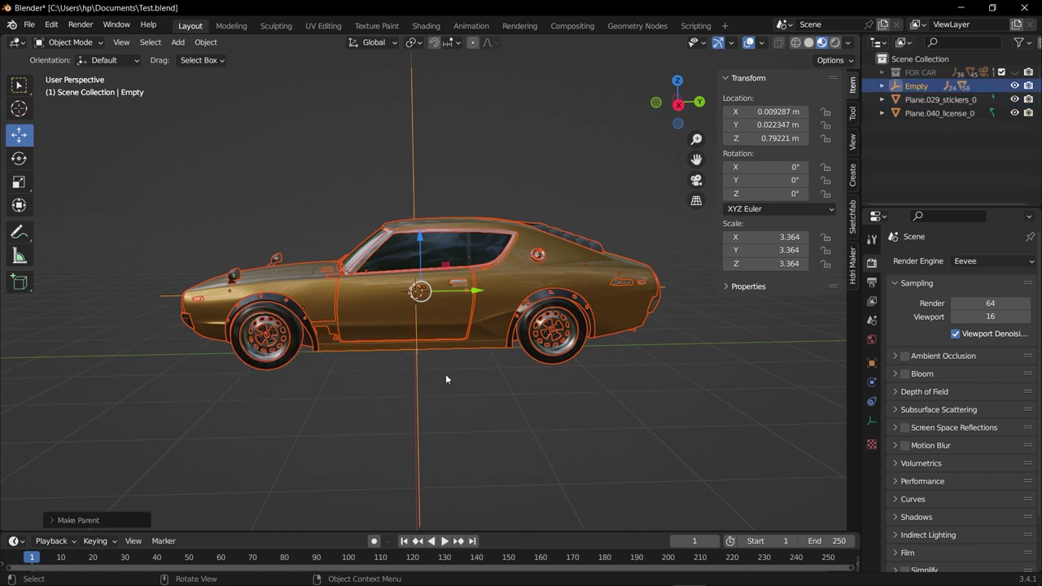
Try moving the empty to check that the car parts follow it, then cancel the move.
{"action": "left_click", "coordinate": [413, 383]}
{"action": "left_click", "coordinate": [417, 383]}
{"action": "middle_click_drag", "start_coordinate": [417, 383], "coordinate": [449, 369]}
{"action": "key", "text": "g"}
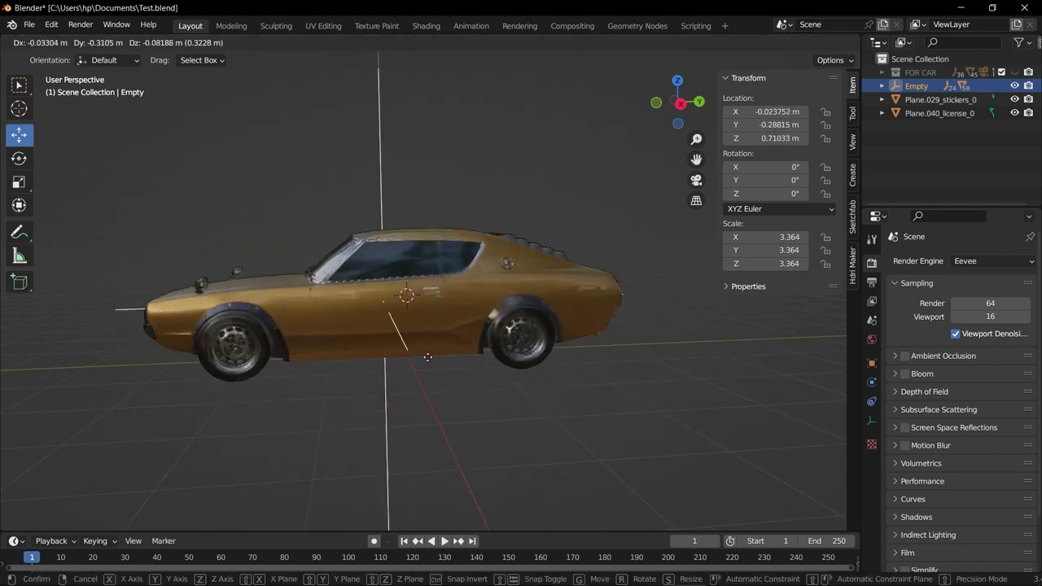
{"action": "key", "text": "Escape"}
{"action": "left_click", "coordinate": [472, 361]}
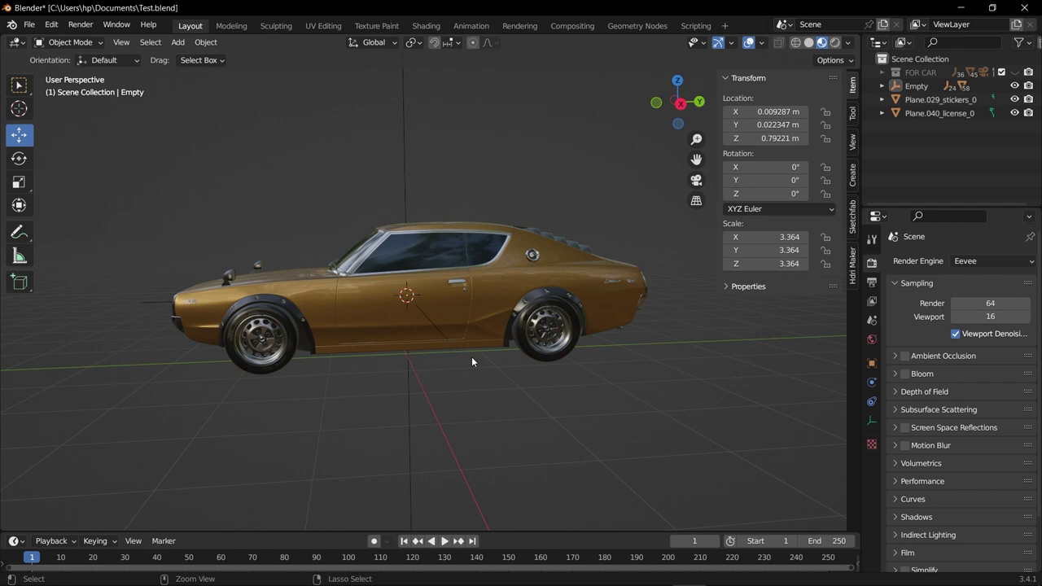
Undo the parenting of the car's parts to the empty.
{"action": "key", "text": "a"}
{"action": "key", "text": "ctrl+z"}
{"action": "key", "text": "ctrl+z"}
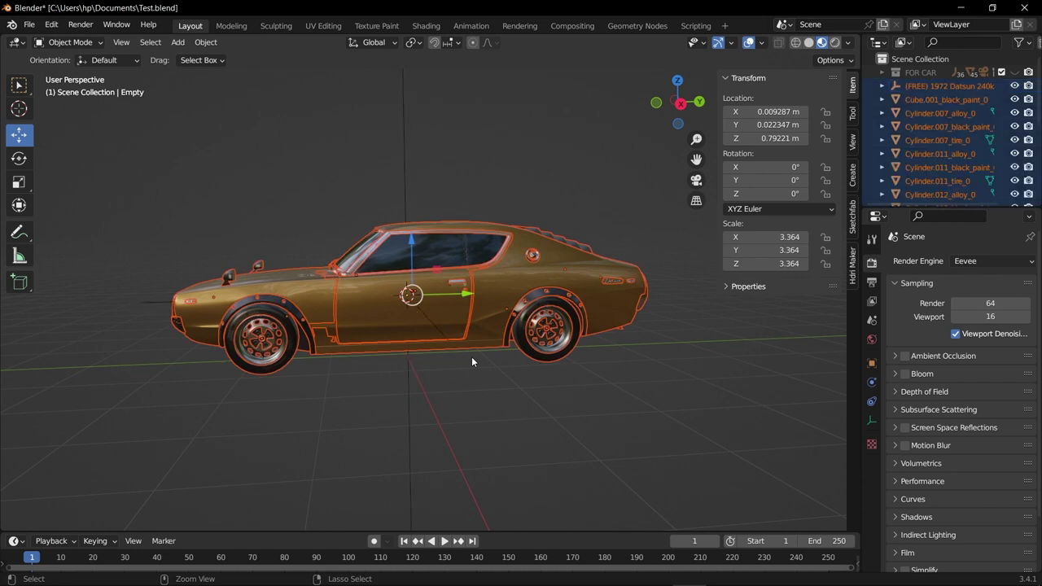
{"action": "key", "text": "ctrl+z"}
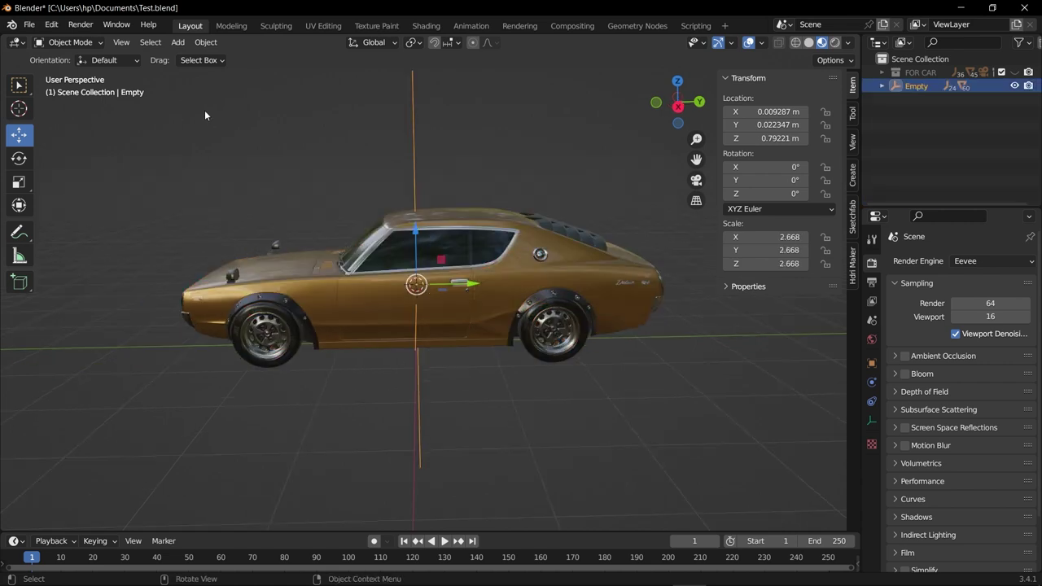
Apply All Transforms to the empty that parents the car.
{"action": "left_click", "coordinate": [205, 43]}
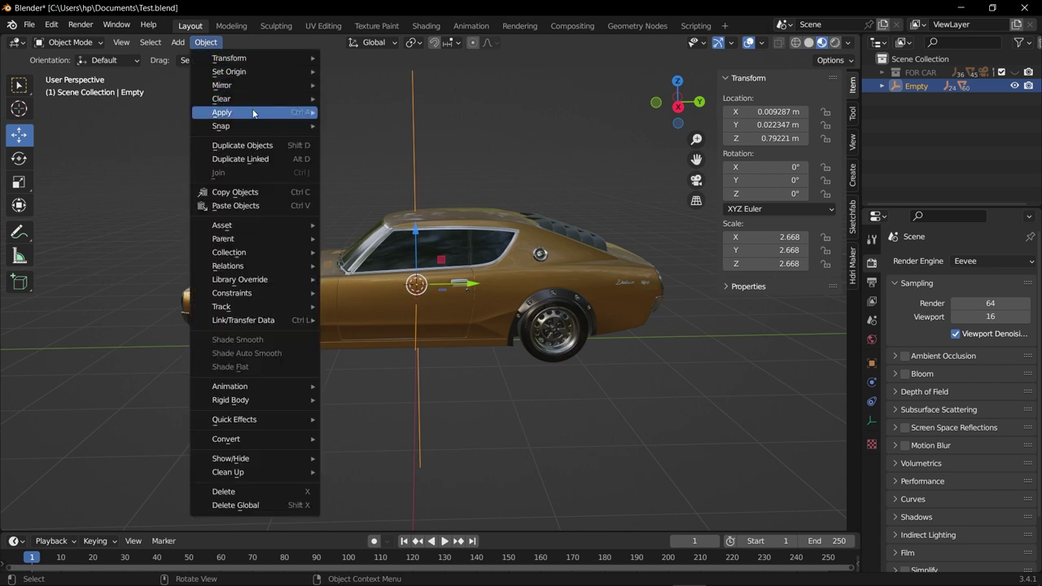
{"action": "mouse_move", "coordinate": [255, 113]}
{"action": "left_click", "coordinate": [370, 152]}
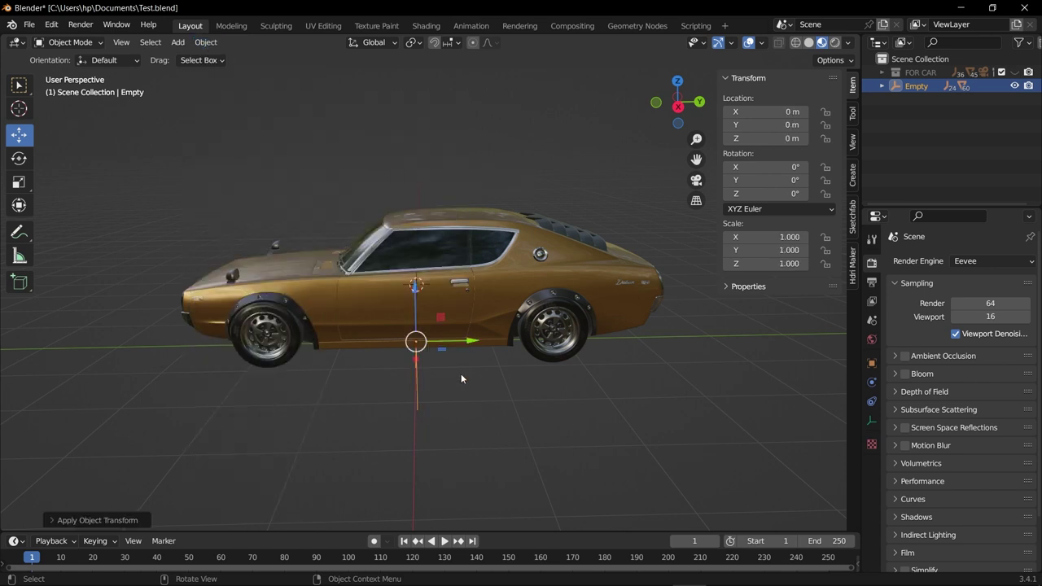
{"action": "left_click", "coordinate": [437, 384]}
{"action": "left_click", "coordinate": [415, 374]}
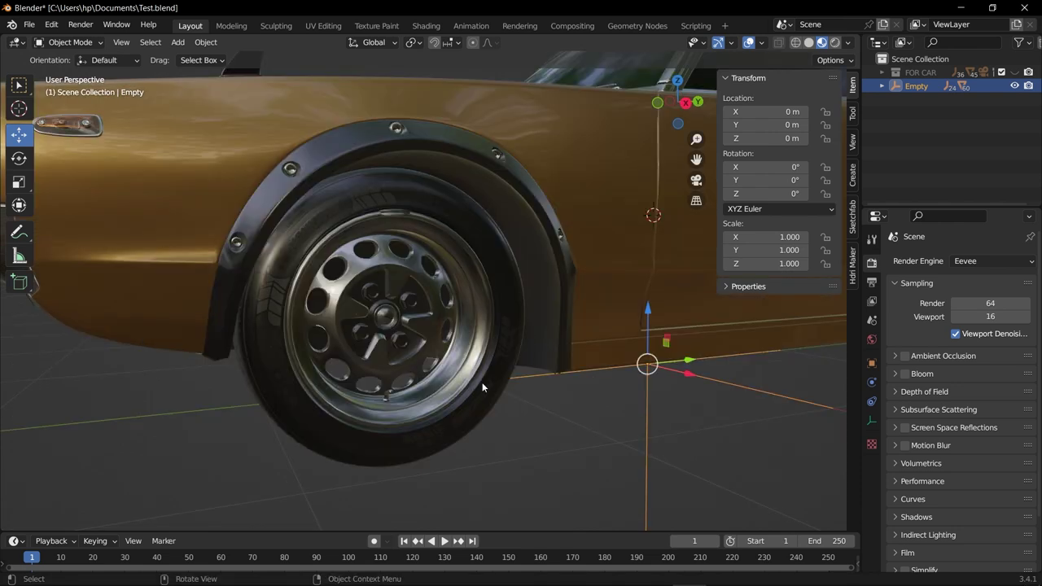
{"action": "left_click", "coordinate": [482, 382]}
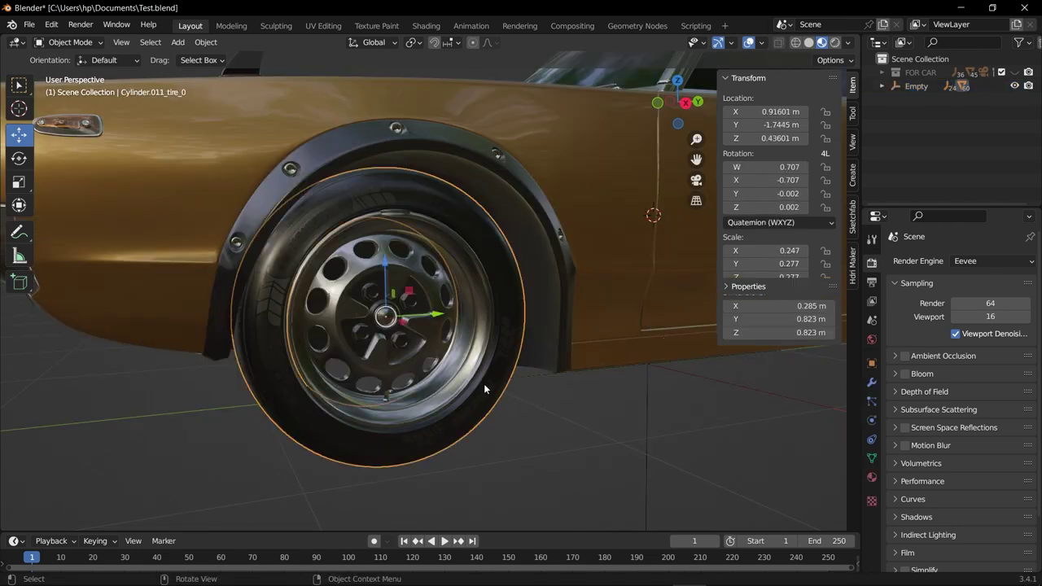
Snap the 3D cursor to the selected front tire's geometry in Edit Mode and return to Object Mode.
{"action": "left_click", "coordinate": [73, 41]}
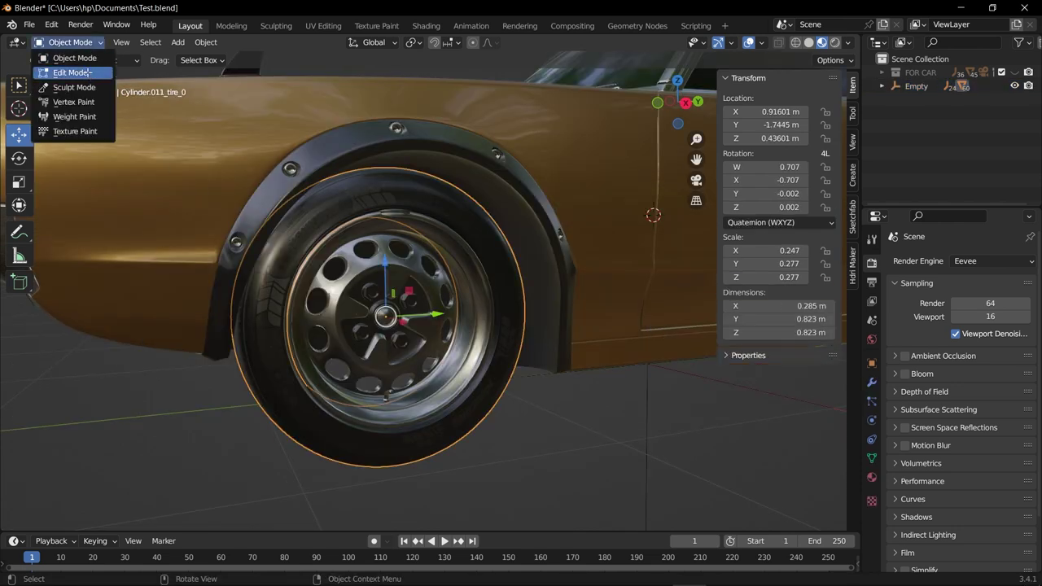
{"action": "left_click", "coordinate": [88, 74]}
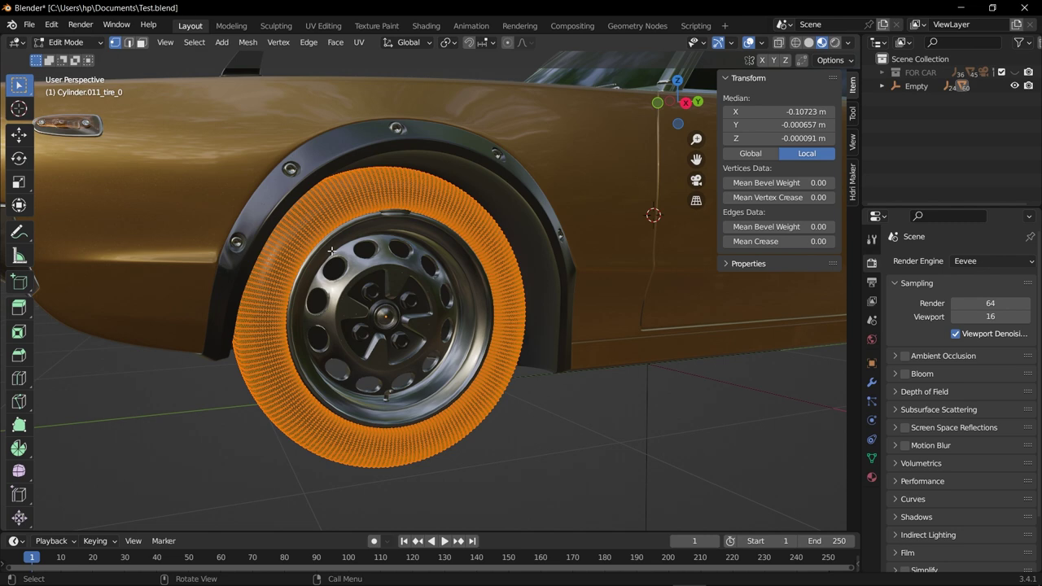
{"action": "key", "text": "shift+s"}
{"action": "key", "text": "shift+s"}
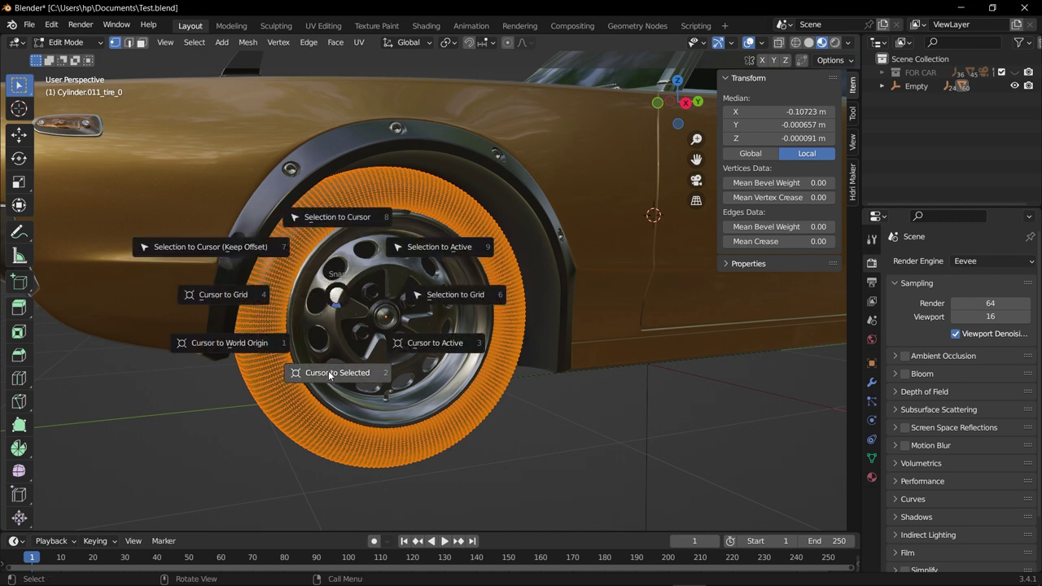
{"action": "left_click", "coordinate": [328, 372]}
{"action": "left_click", "coordinate": [72, 41]}
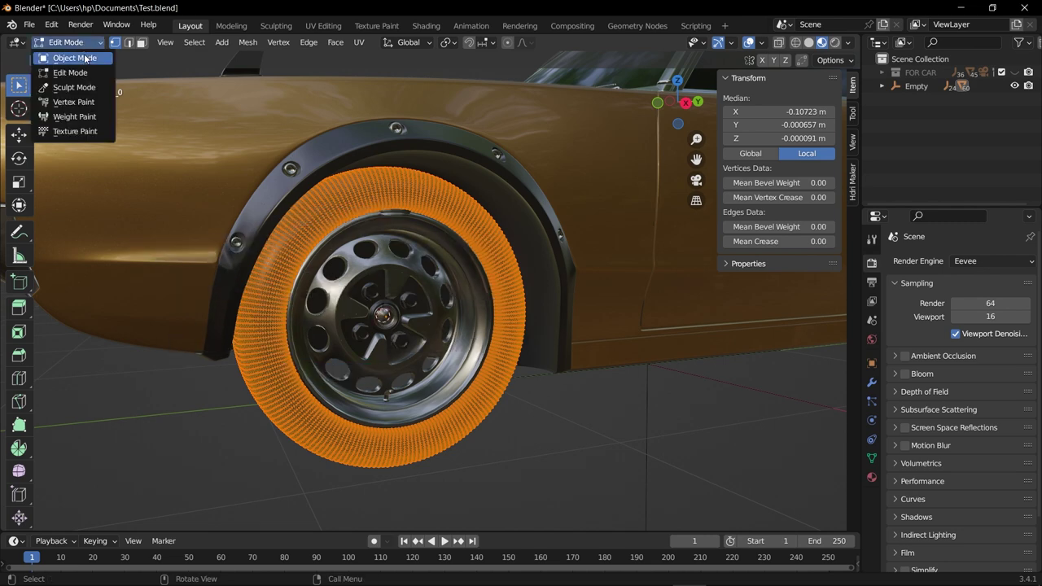
{"action": "left_click", "coordinate": [85, 57]}
Add a Plain Axes empty at the 3D cursor in the centre of the front wheel.
{"action": "key", "text": "shift+a"}
{"action": "mouse_move", "coordinate": [398, 307]}
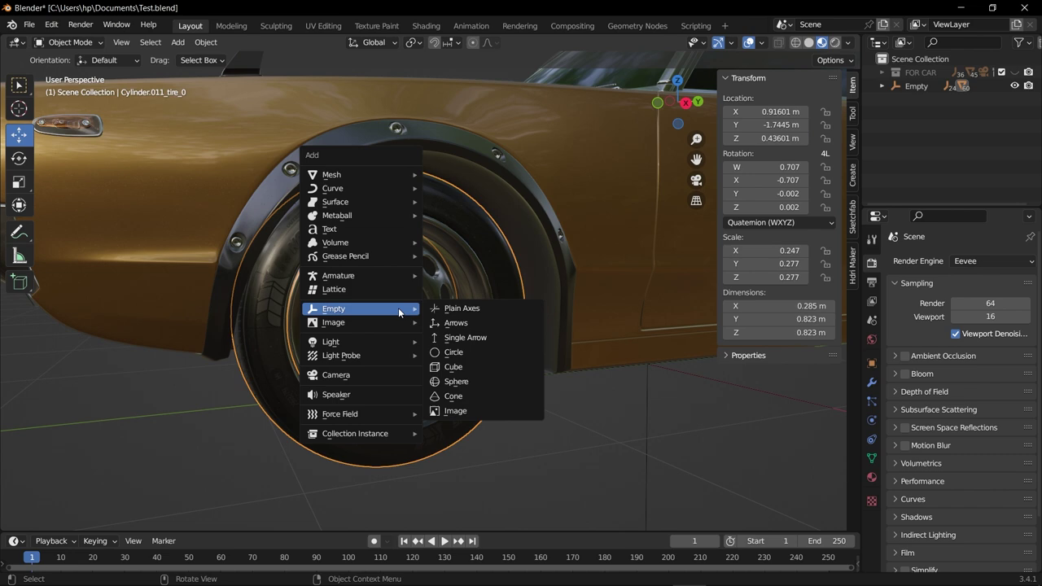
{"action": "left_click", "coordinate": [453, 310]}
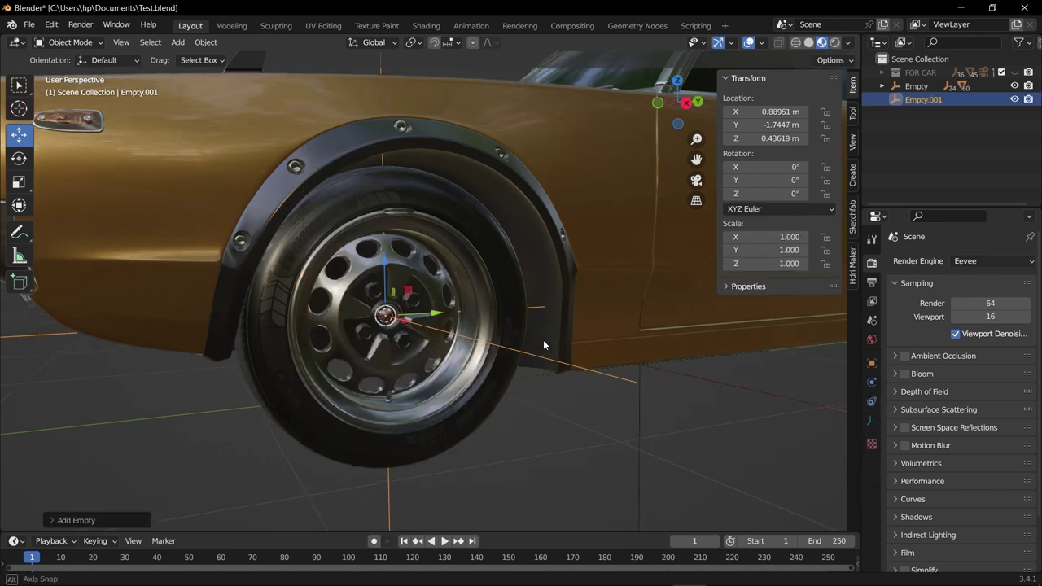
{"action": "middle_click_drag", "start_coordinate": [543, 340], "coordinate": [657, 336]}
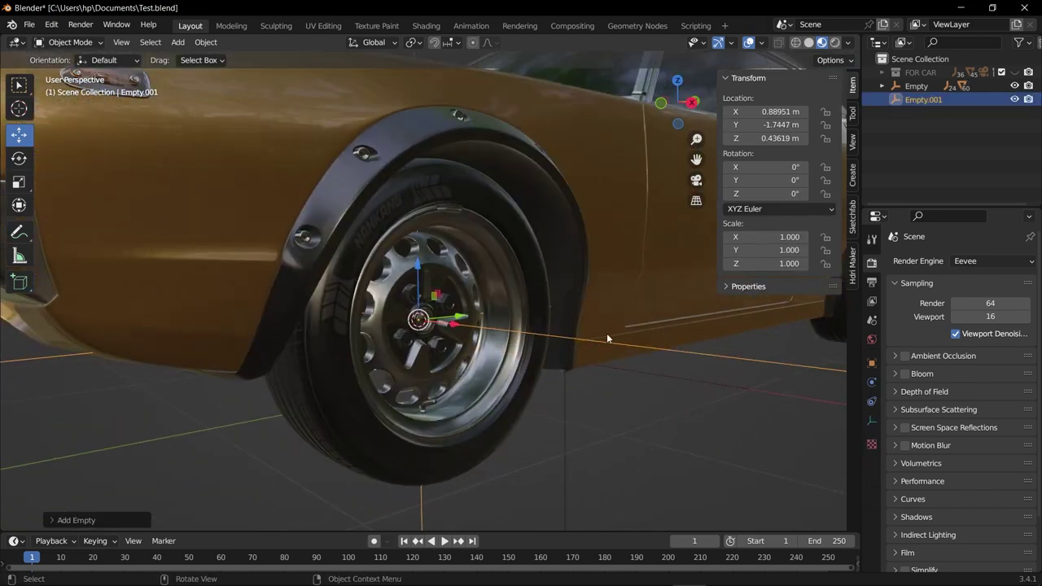
{"action": "scroll", "coordinate": [627, 321], "scroll_direction": "down", "scroll_amount": 6}
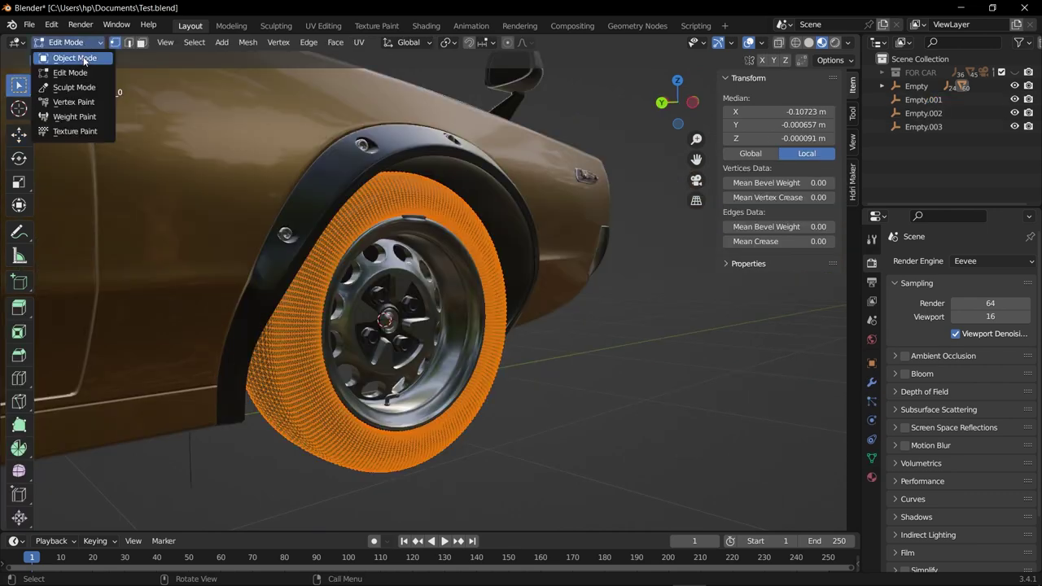
Return to Object Mode and add a Plain Axes empty at the centre of the opposite front wheel.
{"action": "left_click", "coordinate": [83, 54]}
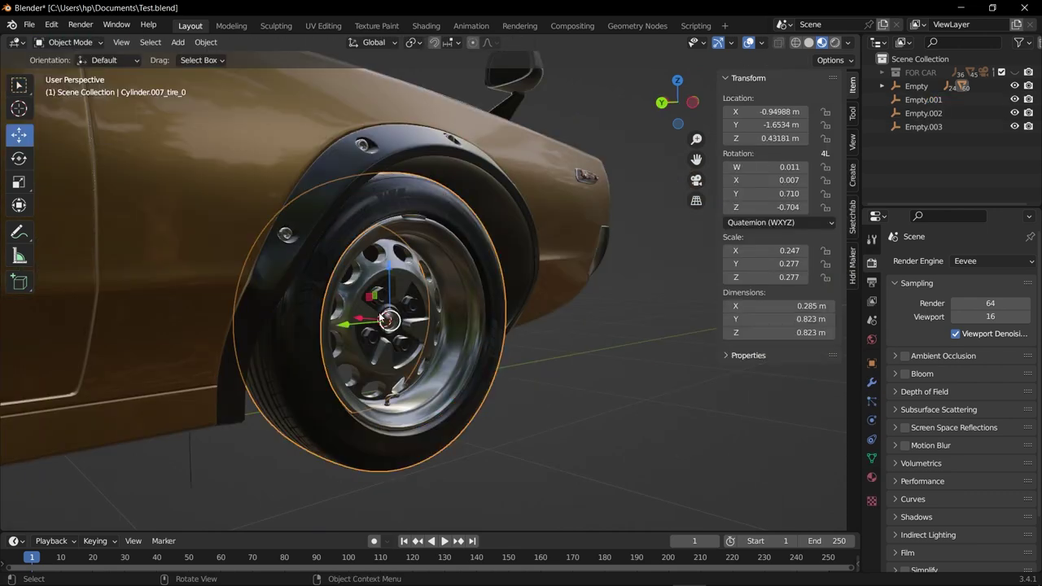
{"action": "key", "text": "shift+a"}
{"action": "mouse_move", "coordinate": [378, 311]}
{"action": "left_click", "coordinate": [456, 313]}
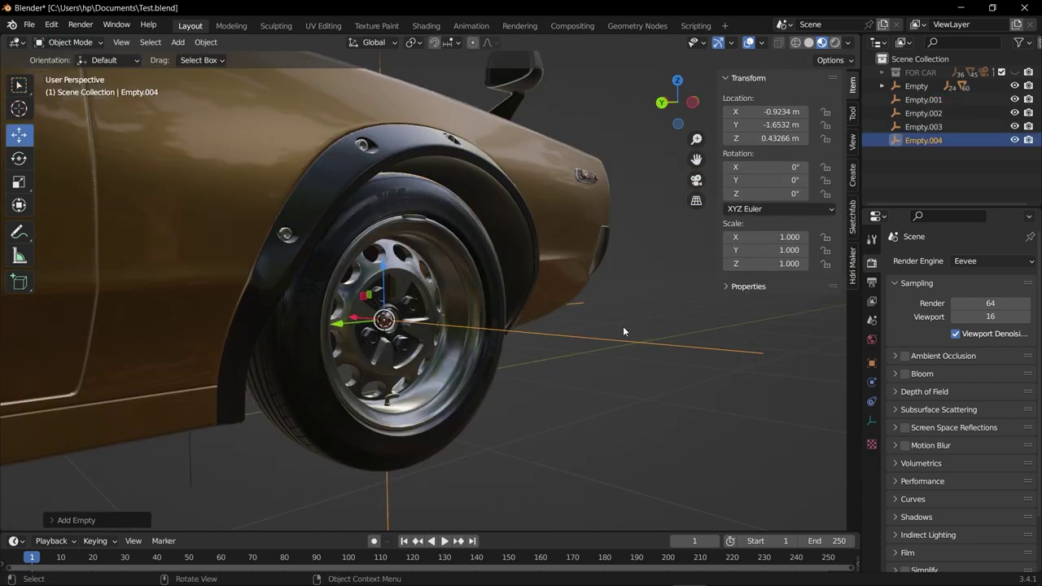
Hide the front-left wheel's tire, alloy rim and black-painted centre one after another.
{"action": "scroll", "coordinate": [623, 331], "scroll_direction": "down", "scroll_amount": 2}
{"action": "middle_click_drag", "start_coordinate": [623, 331], "coordinate": [491, 336]}
{"action": "scroll", "coordinate": [554, 325], "scroll_direction": "down", "scroll_amount": 3}
{"action": "middle_click_drag", "start_coordinate": [554, 325], "coordinate": [505, 362]}
{"action": "scroll", "coordinate": [559, 327], "scroll_direction": "up", "scroll_amount": 1}
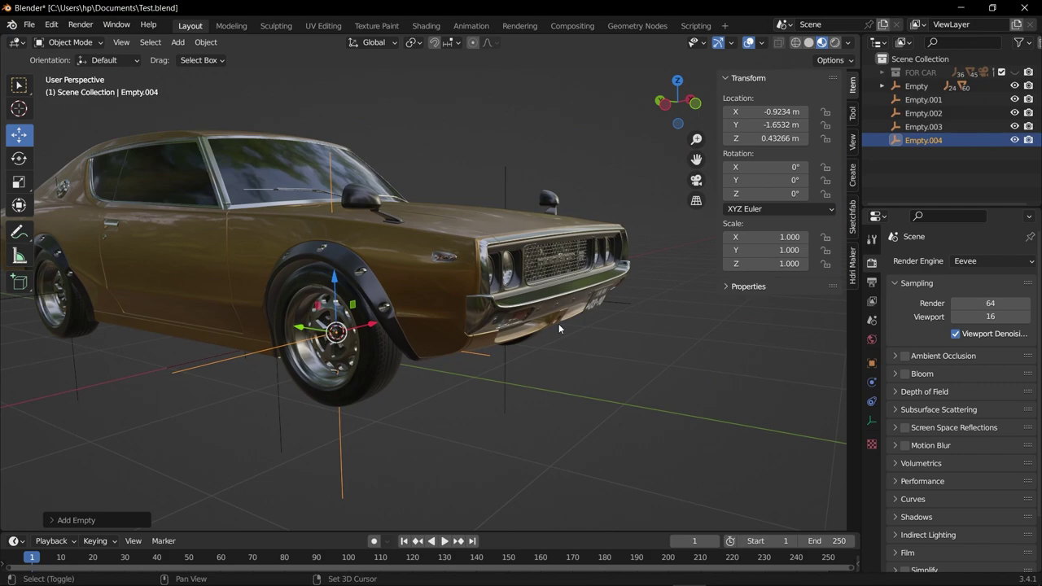
{"action": "middle_click_drag", "start_coordinate": [558, 323], "coordinate": [418, 340]}
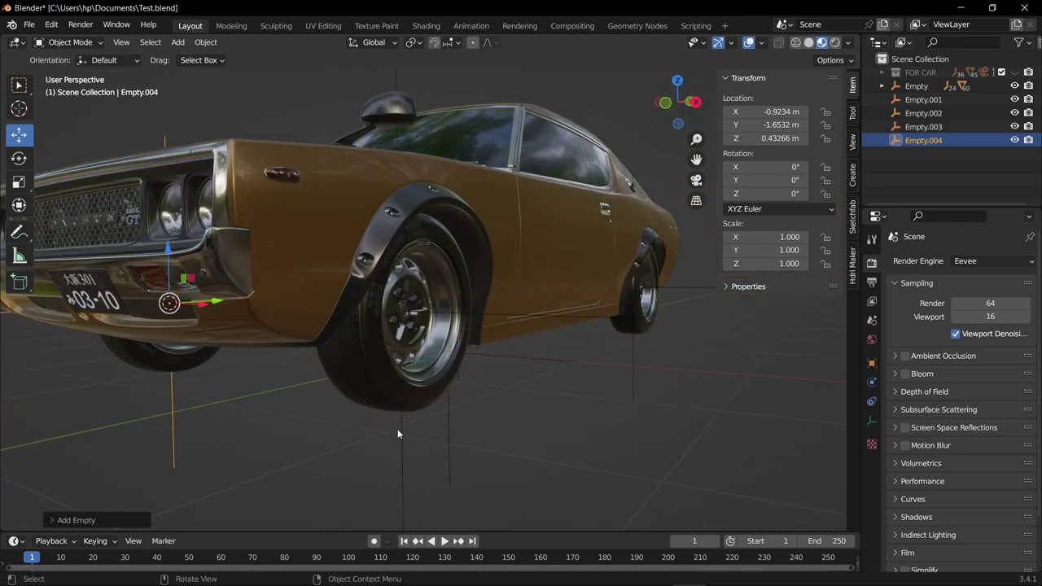
{"action": "middle_click_drag", "start_coordinate": [449, 364], "coordinate": [457, 327], "text": "shift"}
{"action": "scroll", "coordinate": [457, 327], "scroll_direction": "up", "scroll_amount": 2}
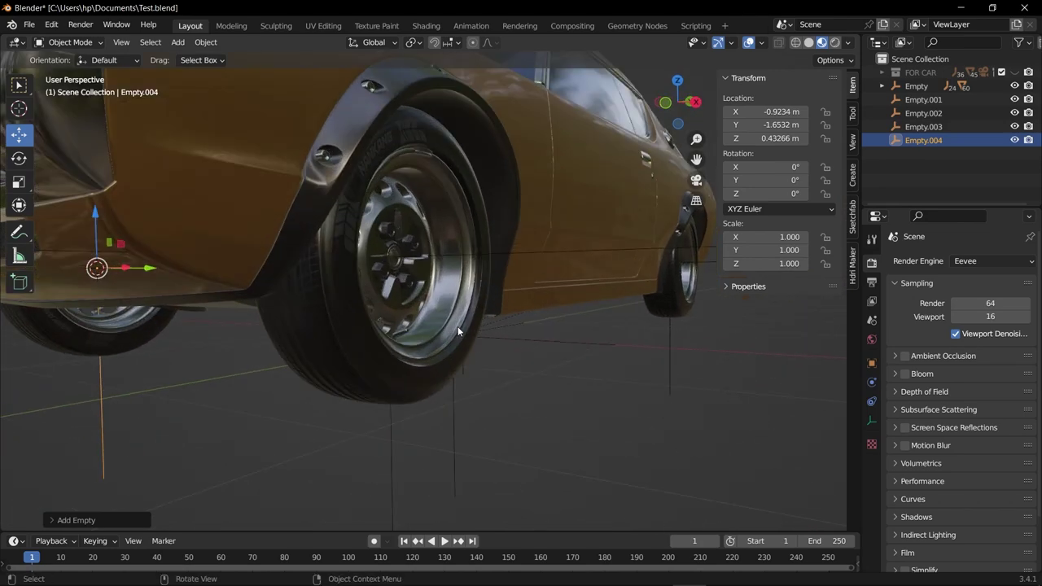
{"action": "left_click", "coordinate": [418, 384]}
{"action": "middle_click_drag", "start_coordinate": [418, 384], "coordinate": [477, 344]}
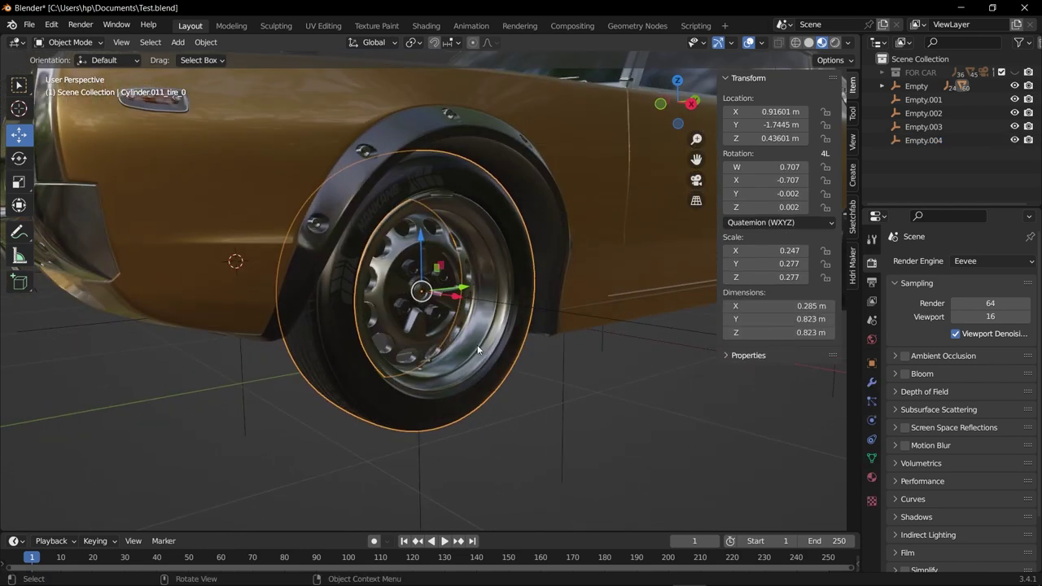
{"action": "key", "text": "Delete"}
{"action": "left_click", "coordinate": [428, 368]}
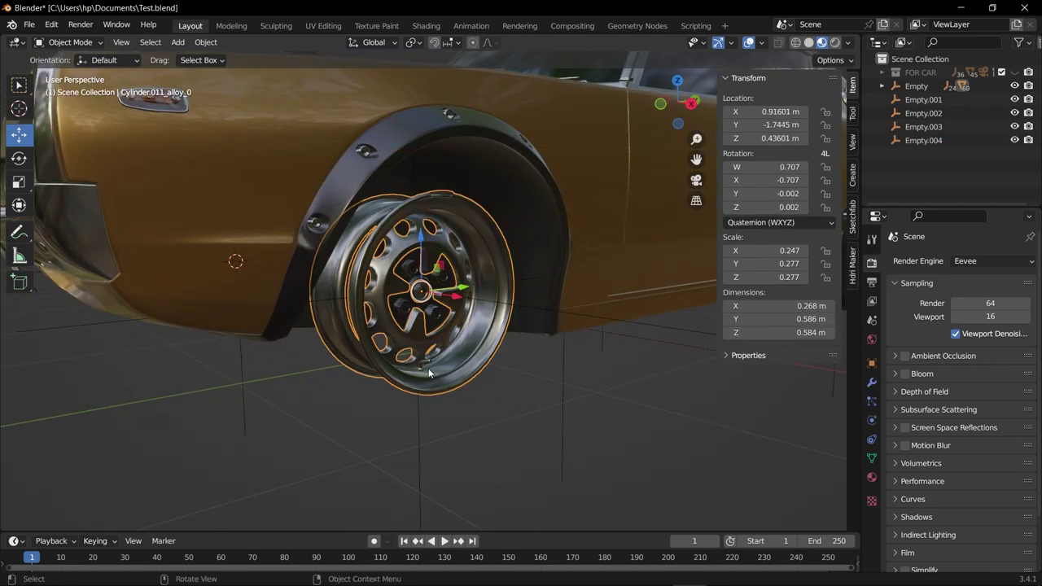
{"action": "key", "text": "Delete"}
{"action": "left_click", "coordinate": [433, 315]}
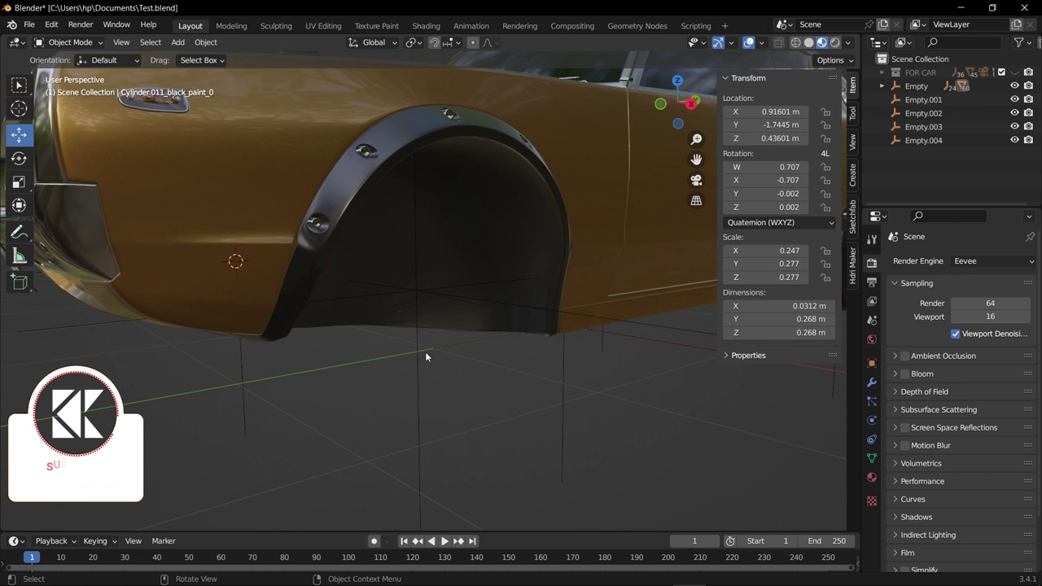
Reveal the hidden wheel parts as a selection and parent them to the front-left wheel's empty with Object (Keep Transform).
{"action": "key", "text": "alt+h"}
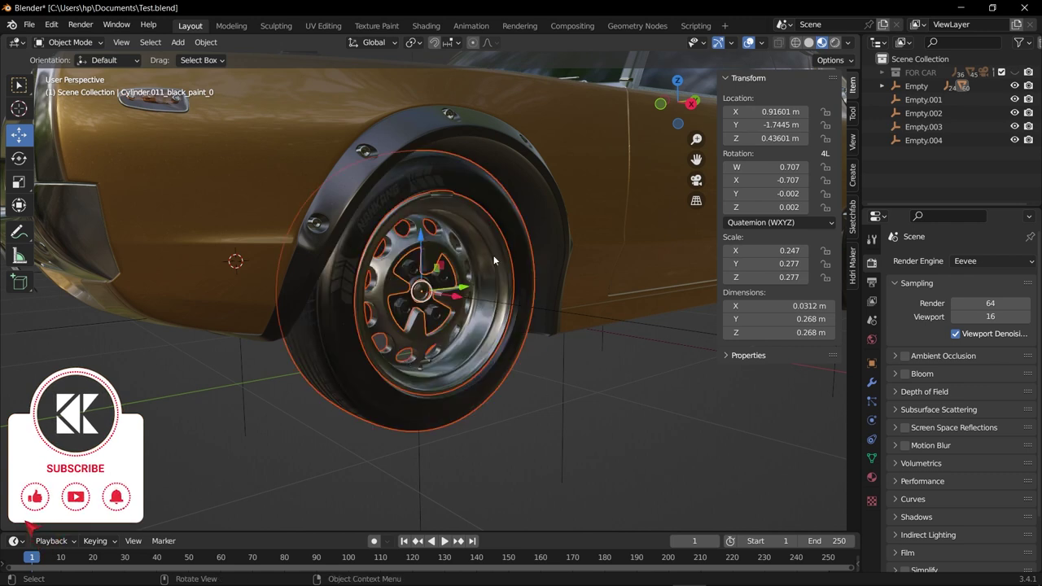
{"action": "middle_click_drag", "start_coordinate": [493, 257], "coordinate": [507, 352]}
{"action": "scroll", "coordinate": [527, 381], "scroll_direction": "down", "scroll_amount": 3, "text": "shift"}
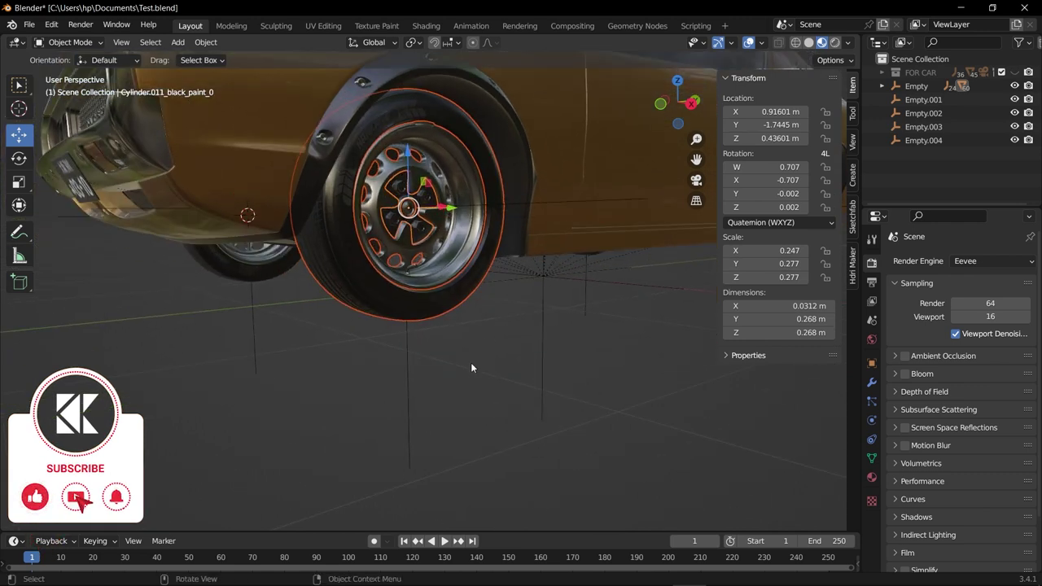
{"action": "left_click", "coordinate": [407, 380], "text": "shift"}
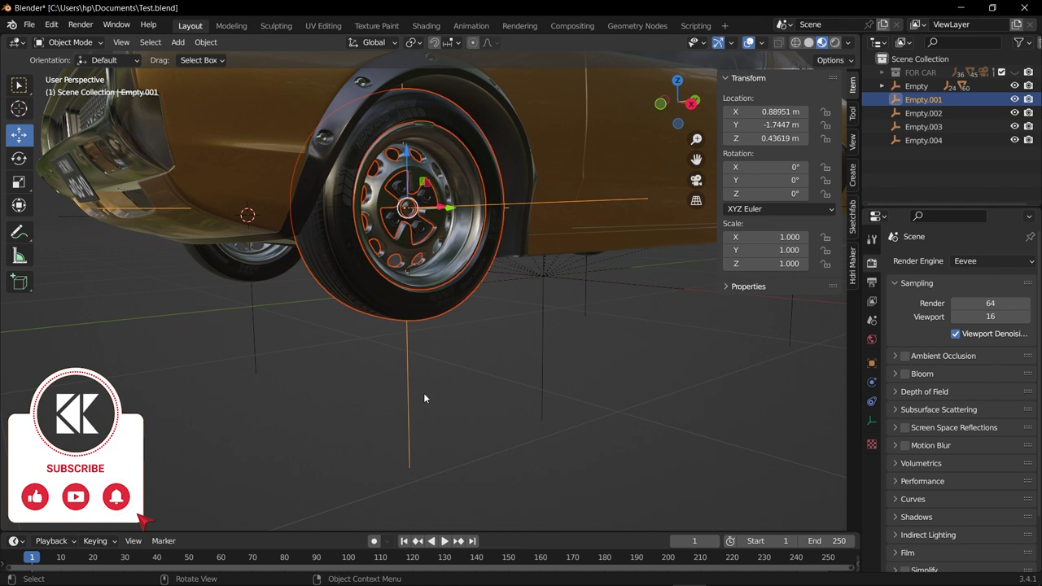
{"action": "key", "text": "ctrl+p"}
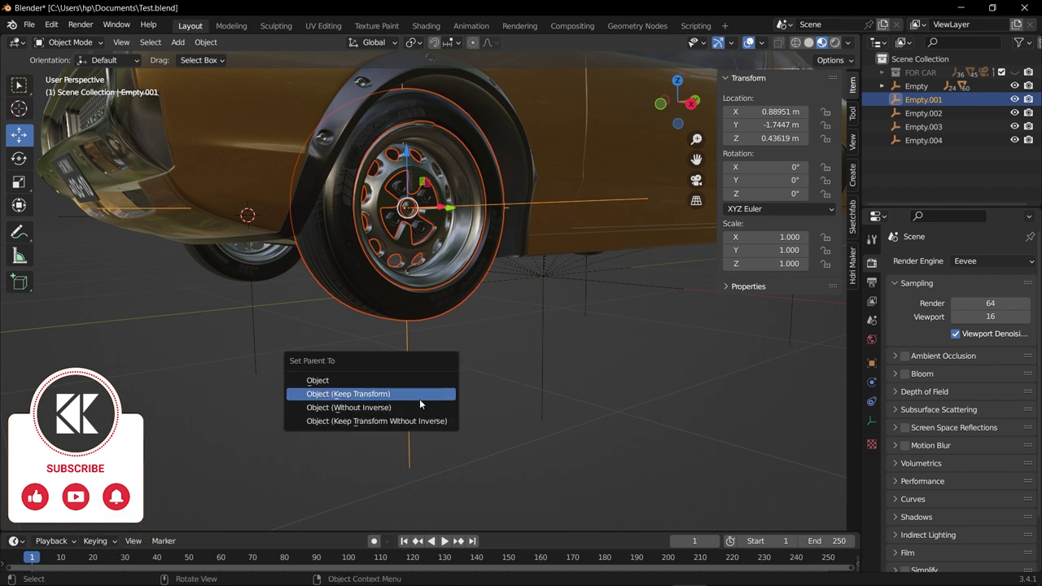
{"action": "left_click", "coordinate": [370, 394]}
Test the parenting by starting to move the front-left wheel's empty and cancelling the move.
{"action": "left_click", "coordinate": [407, 374]}
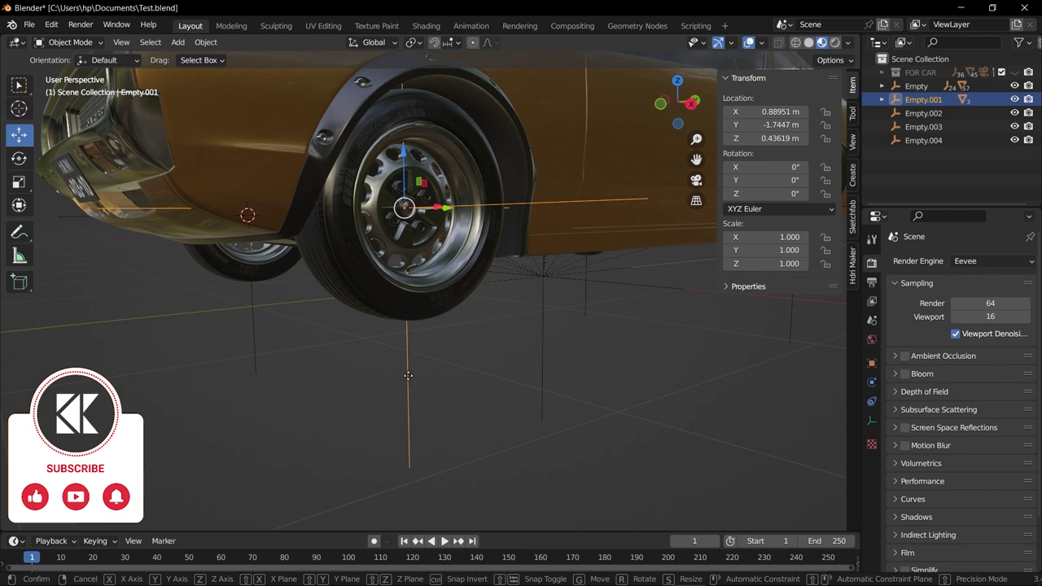
{"action": "key", "text": "g"}
{"action": "key", "text": "Escape"}
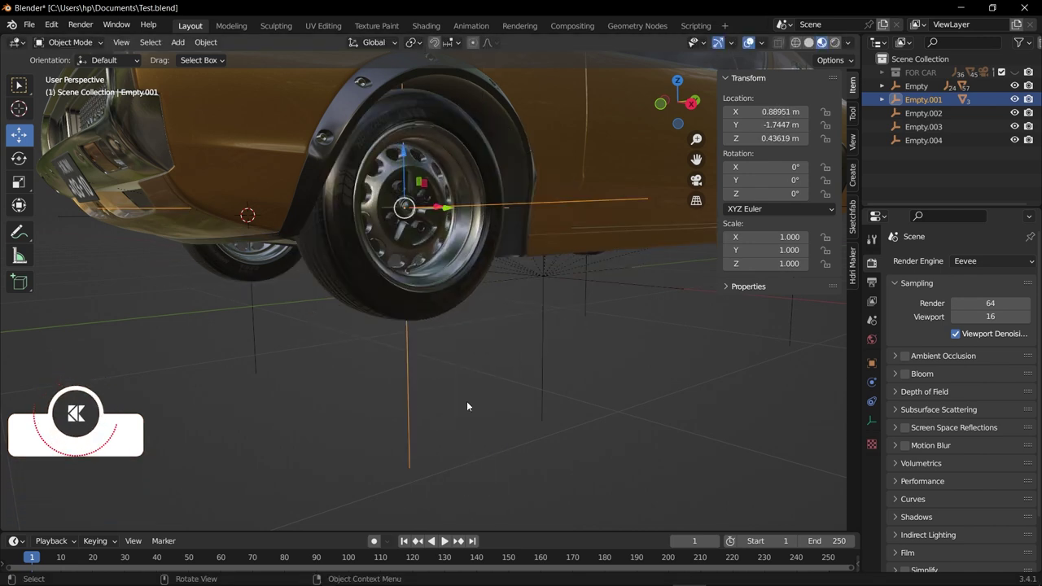
Parent the tire, rim and centre of each of the other three wheels to that wheel's own empty.
{"action": "middle_click_drag", "start_coordinate": [694, 332], "coordinate": [433, 385], "text": "shift"}
{"action": "scroll", "coordinate": [554, 338], "scroll_direction": "up", "scroll_amount": 3}
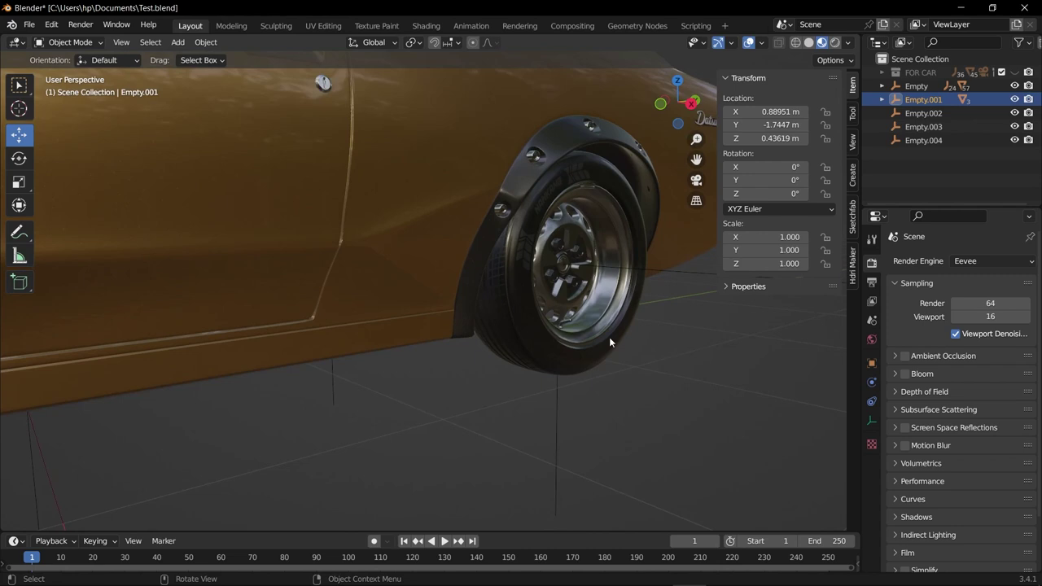
{"action": "middle_click_drag", "start_coordinate": [609, 337], "coordinate": [481, 316], "text": "shift"}
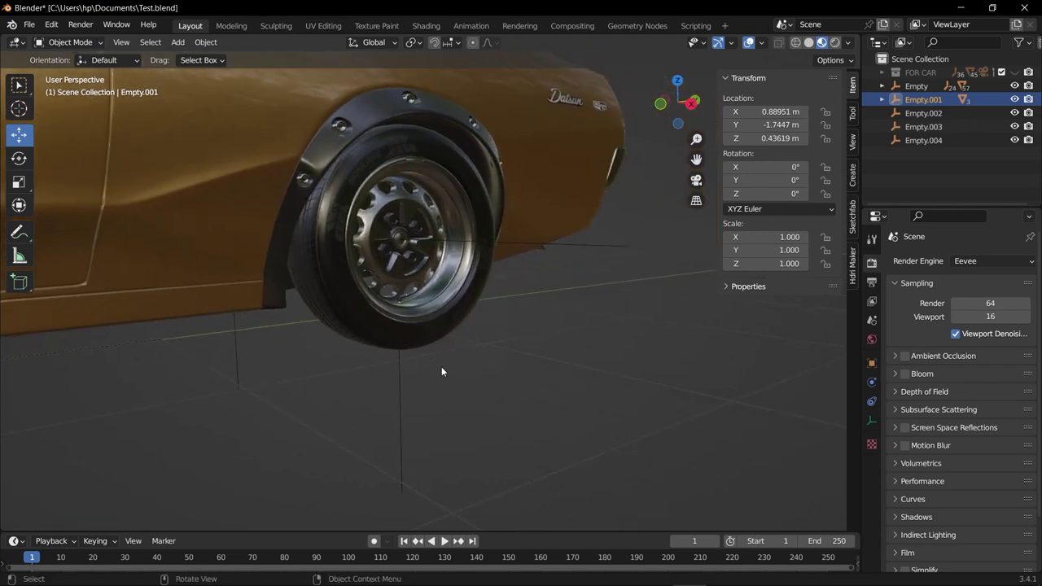
{"action": "left_click", "coordinate": [436, 328]}
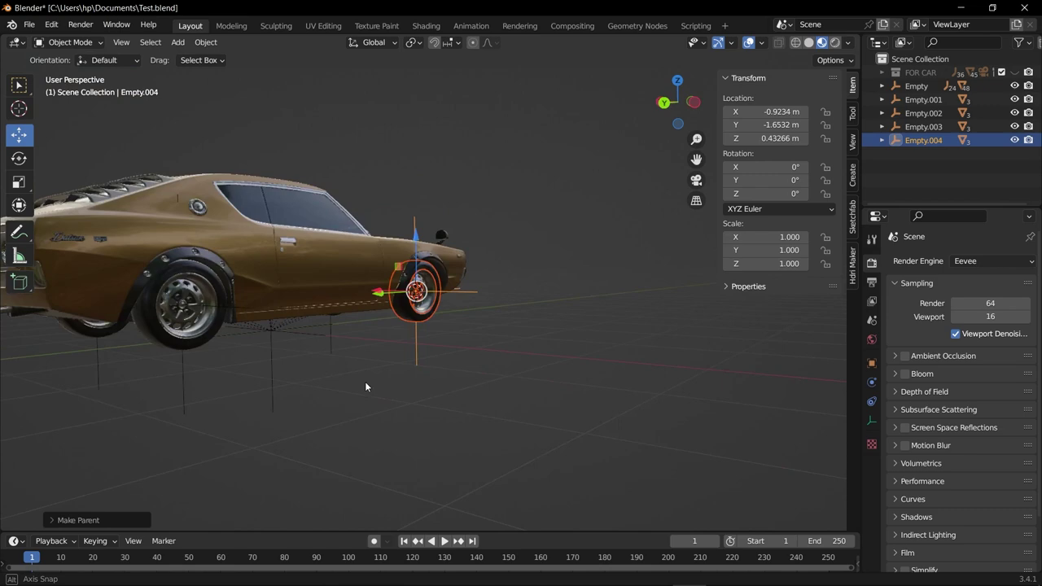
Test-move the central empty to check that the body separates from the wheels, cancel the move and deselect it.
{"action": "middle_click_drag", "start_coordinate": [364, 381], "coordinate": [706, 376]}
{"action": "mouse_move", "coordinate": [553, 377]}
{"action": "middle_mouse_down"}
{"action": "mouse_move", "coordinate": [574, 358]}
{"action": "mouse_move", "coordinate": [602, 365]}
{"action": "mouse_move", "coordinate": [549, 372]}
{"action": "middle_mouse_up"}
{"action": "left_click", "coordinate": [435, 352]}
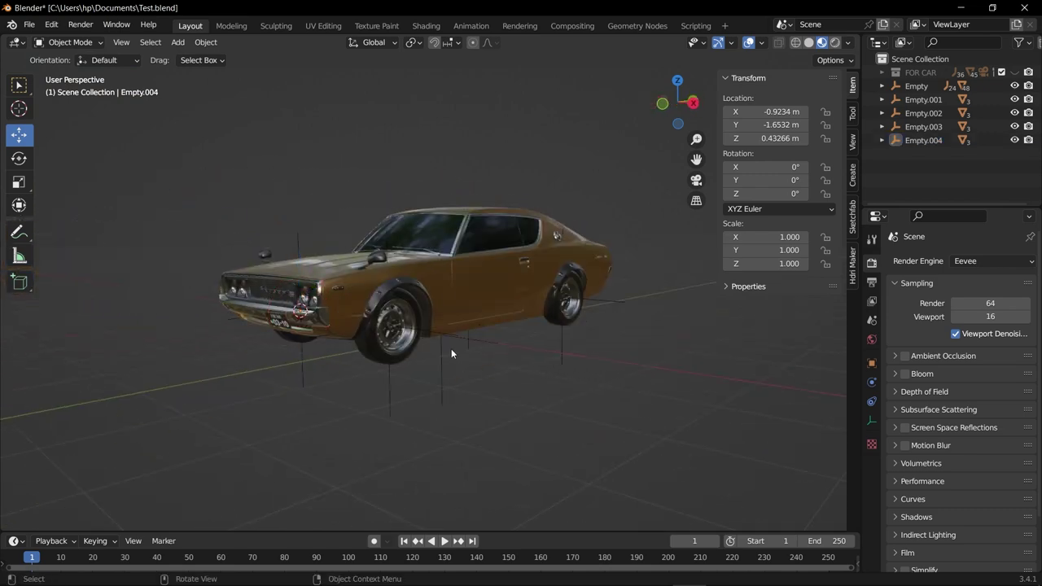
{"action": "middle_click_drag", "start_coordinate": [450, 345], "coordinate": [460, 435]}
{"action": "left_click", "coordinate": [456, 411]}
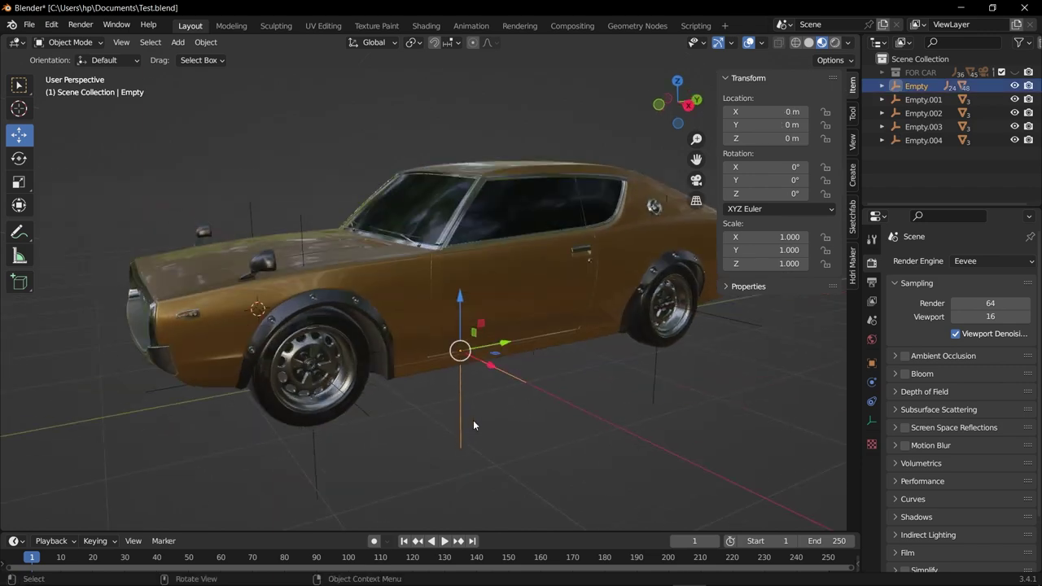
{"action": "key", "text": "g"}
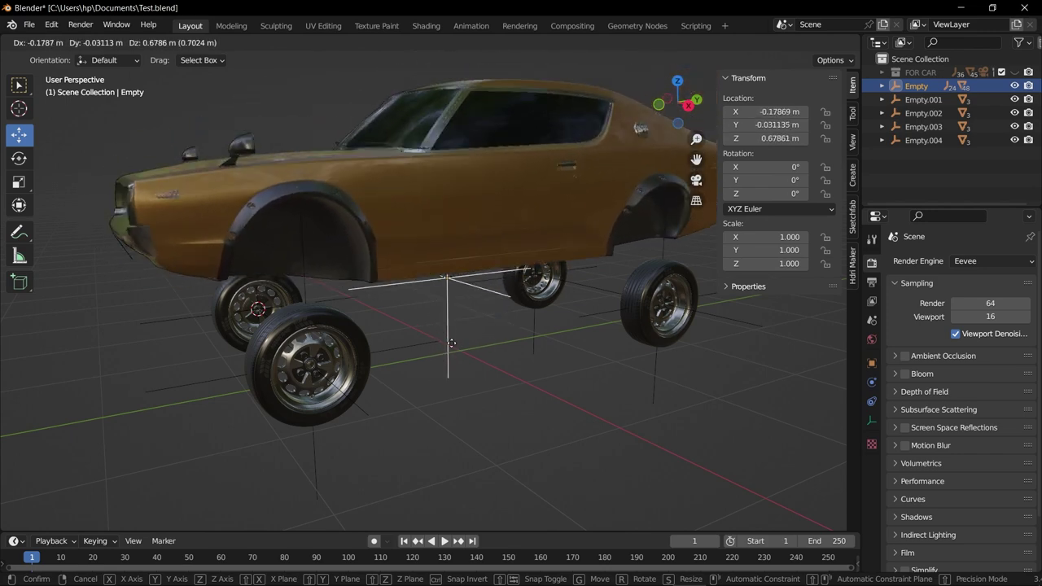
{"action": "right_click", "coordinate": [484, 327]}
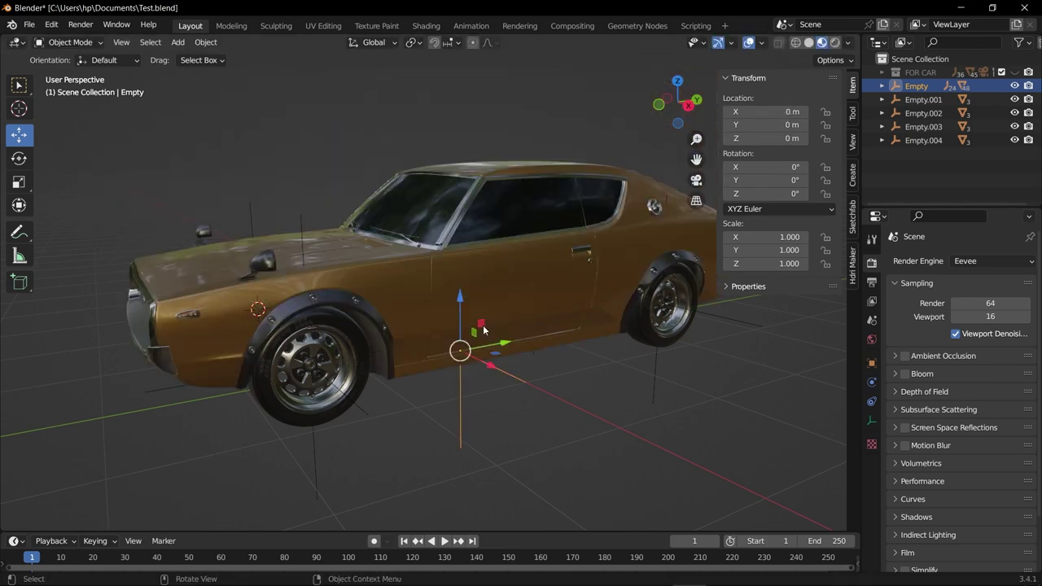
{"action": "middle_click_drag", "start_coordinate": [564, 351], "coordinate": [537, 374]}
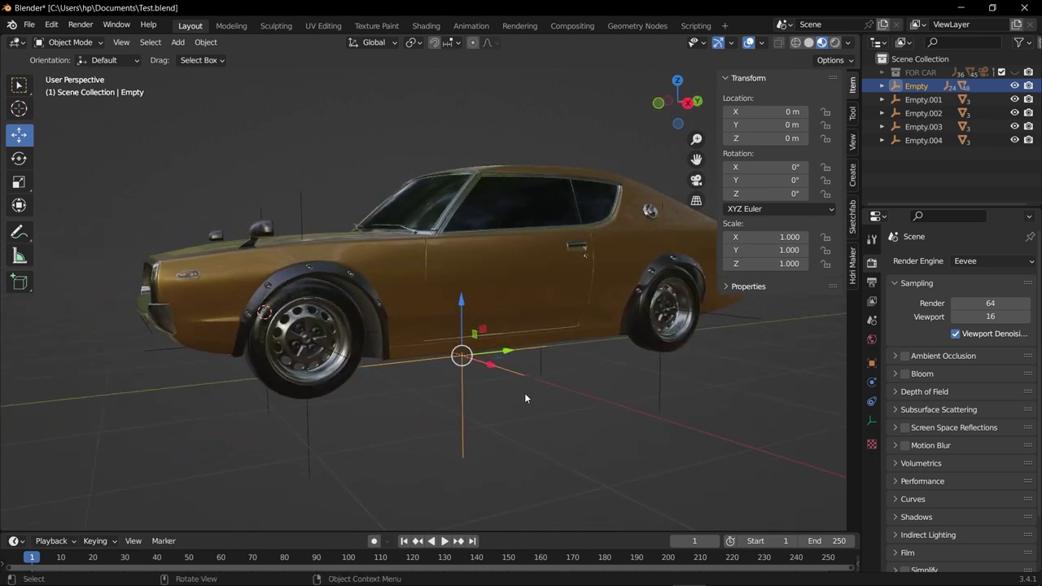
{"action": "left_click", "coordinate": [524, 393]}
Switch to the Car_rig name sheet in Notepad, copy the name mycar-body and return to Blender.
{"action": "mouse_move", "coordinate": [637, 581]}
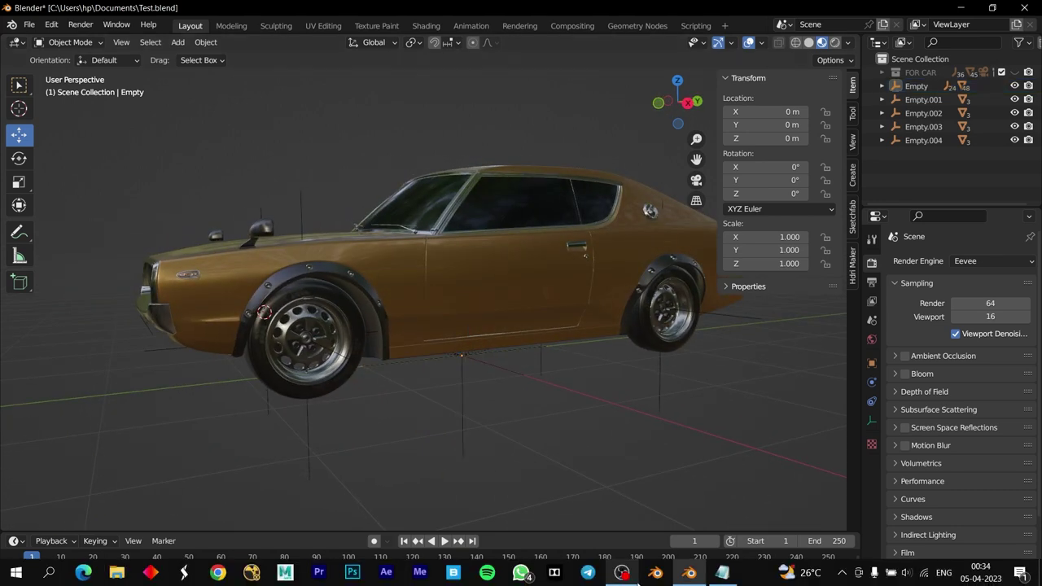
{"action": "left_click", "coordinate": [722, 572]}
{"action": "left_click_drag", "start_coordinate": [557, 186], "coordinate": [513, 114]}
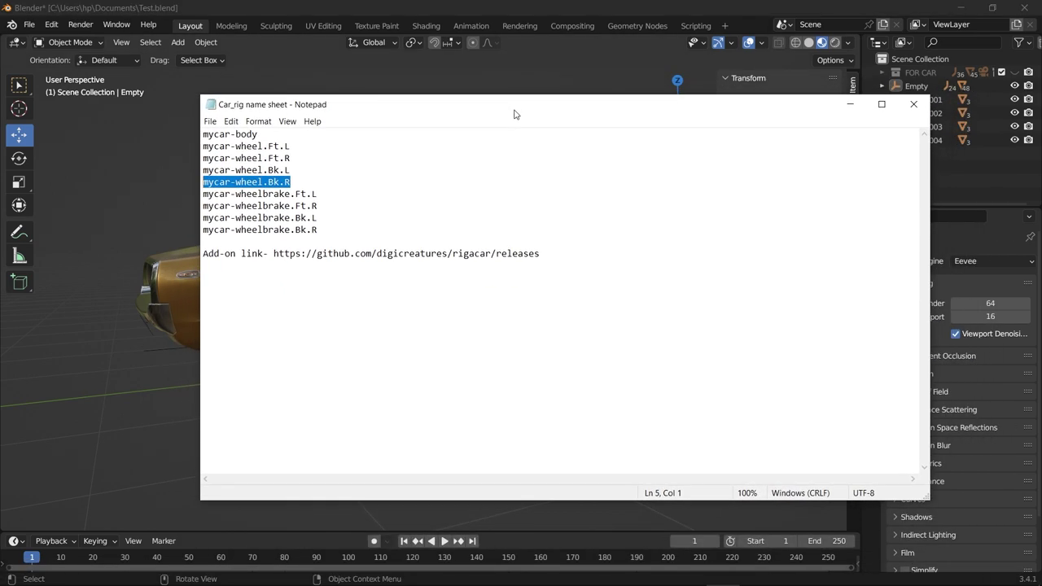
{"action": "left_click", "coordinate": [204, 134]}
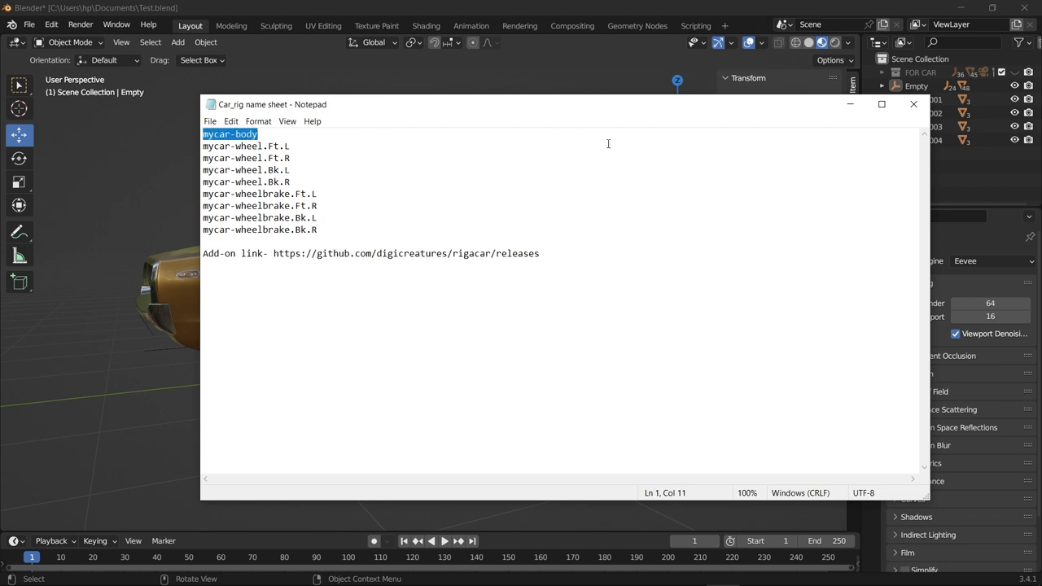
{"action": "left_click", "coordinate": [848, 106]}
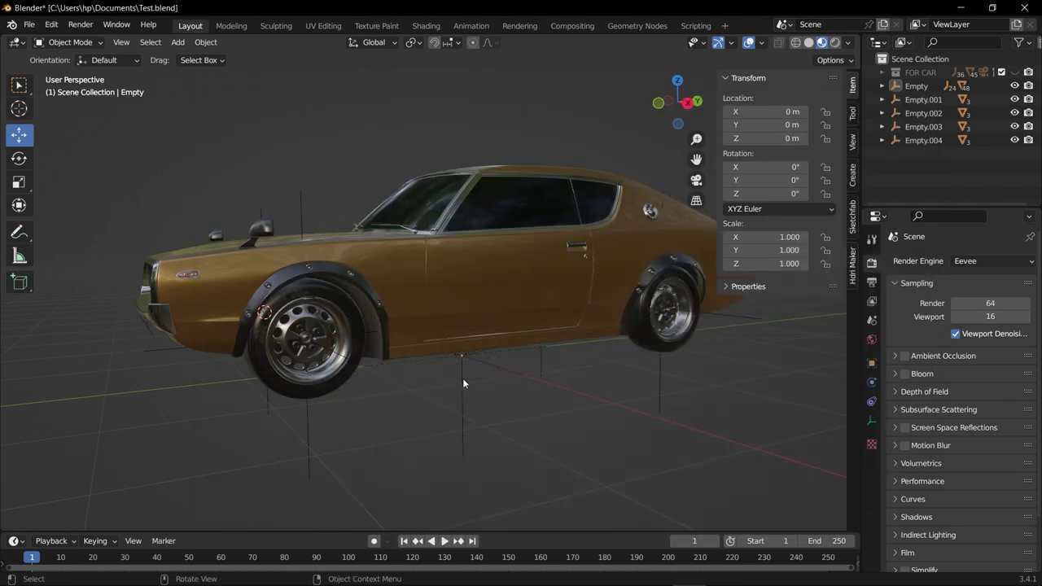
Rename the central empty that parents the car body as mycar-body.
{"action": "left_click", "coordinate": [463, 378]}
{"action": "right_click", "coordinate": [461, 376]}
{"action": "left_click", "coordinate": [462, 376]}
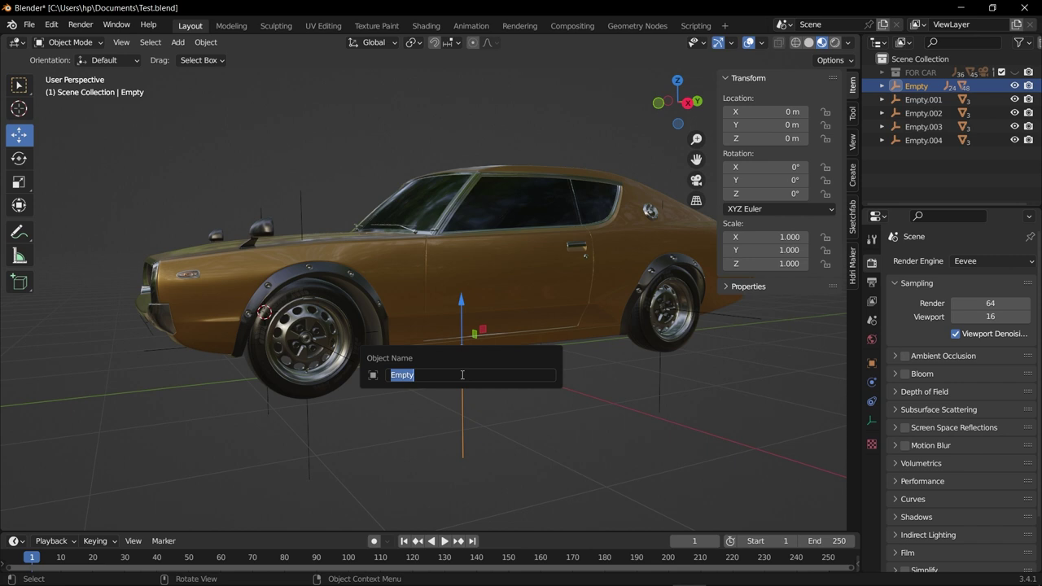
{"action": "key", "text": "Return"}
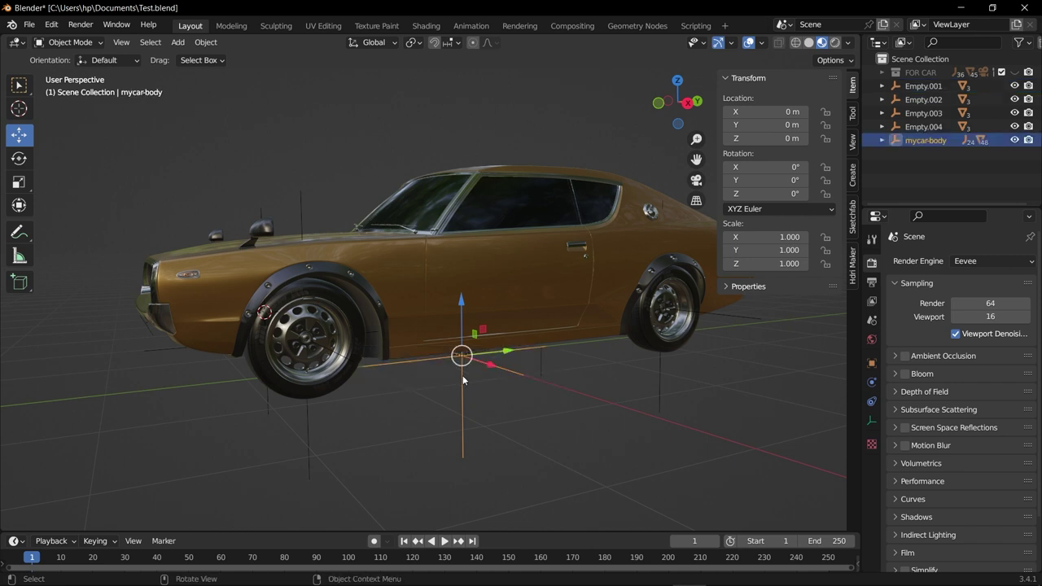
Copy mycar-wheel.Ft.L from the Notepad name sheet and rename the front-left wheel's empty with it in Blender.
{"action": "left_click", "coordinate": [306, 425]}
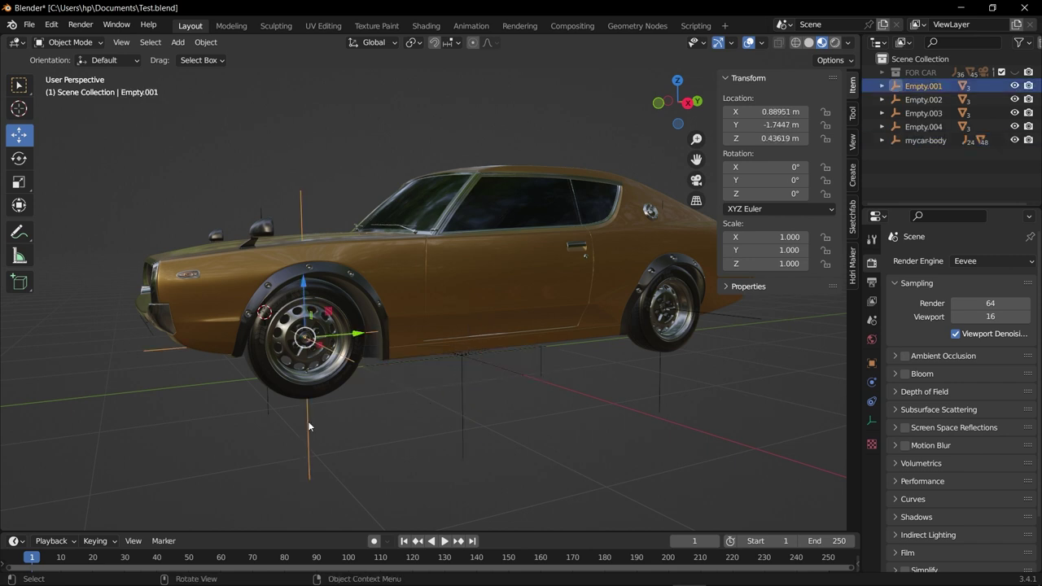
{"action": "middle_click_drag", "start_coordinate": [491, 374], "coordinate": [519, 334]}
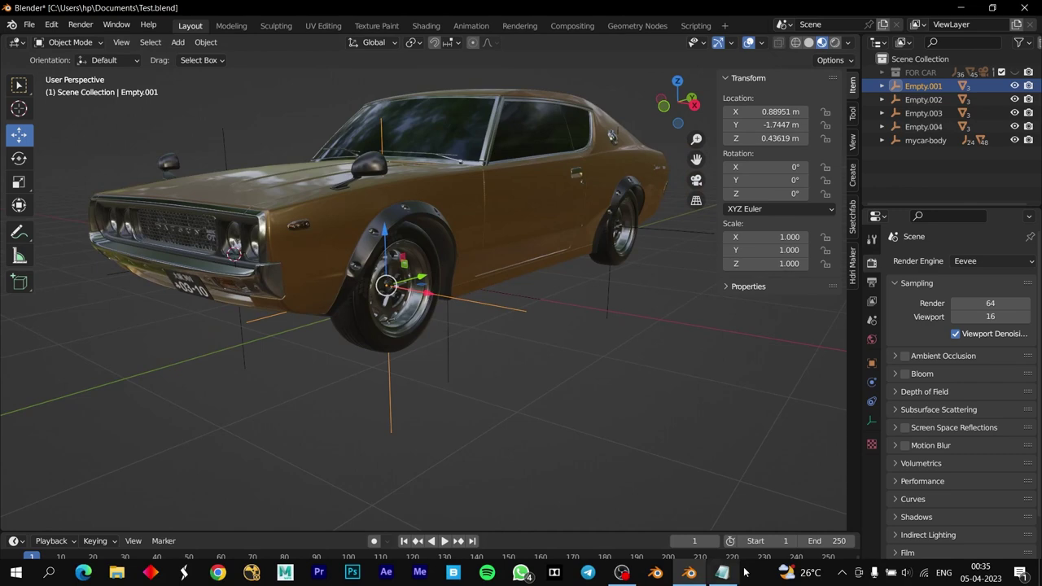
{"action": "right_click", "coordinate": [388, 369]}
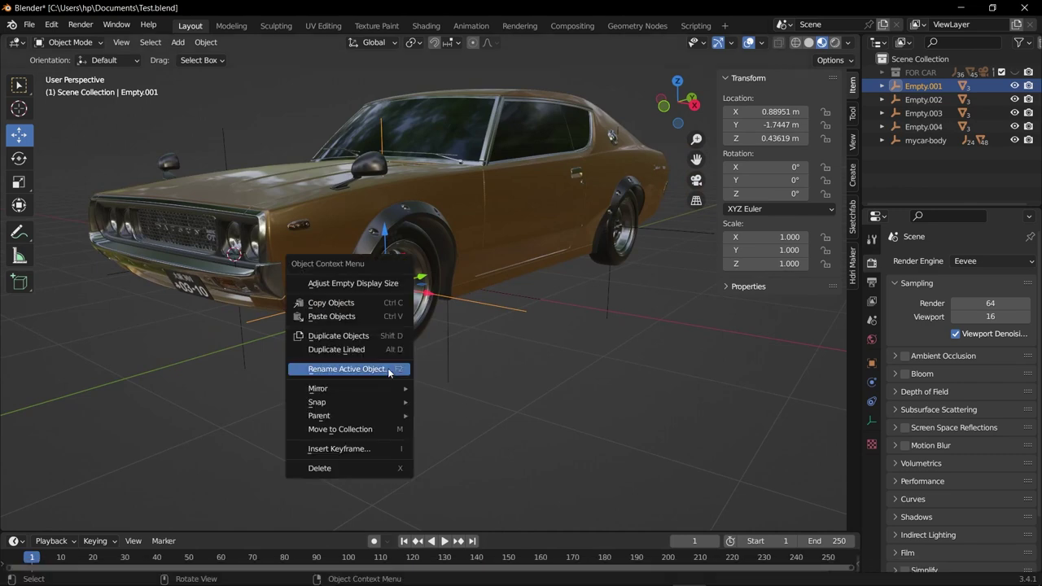
{"action": "left_click", "coordinate": [388, 368]}
{"action": "left_click", "coordinate": [721, 572]}
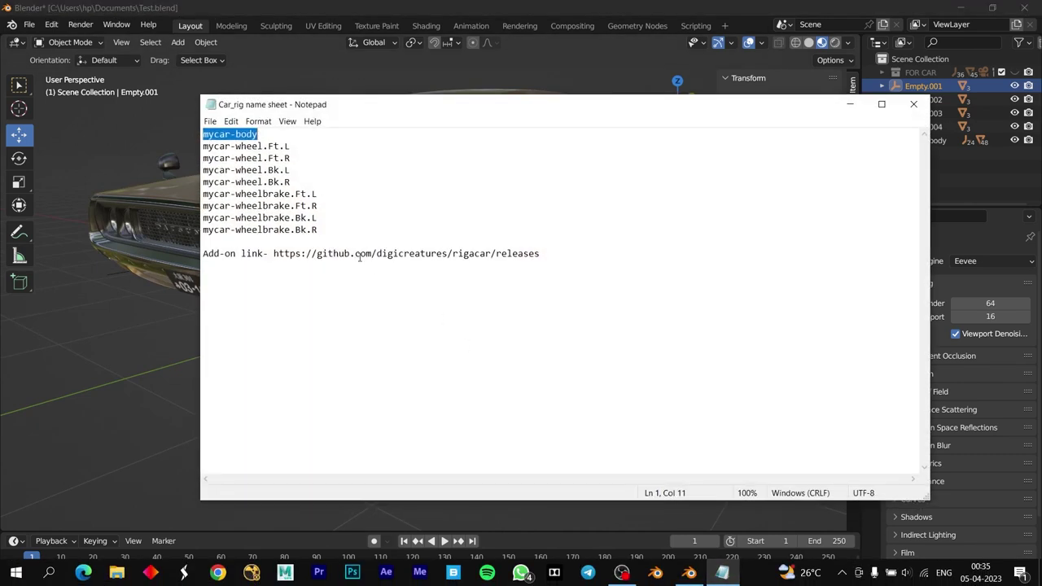
{"action": "left_click", "coordinate": [287, 146]}
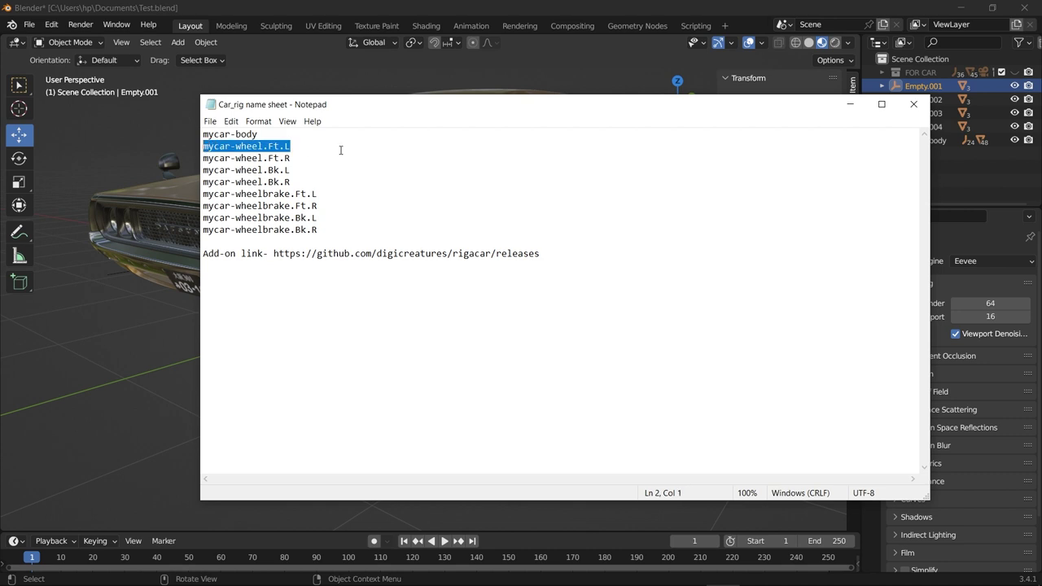
{"action": "left_click", "coordinate": [849, 107]}
{"action": "key", "text": "F2"}
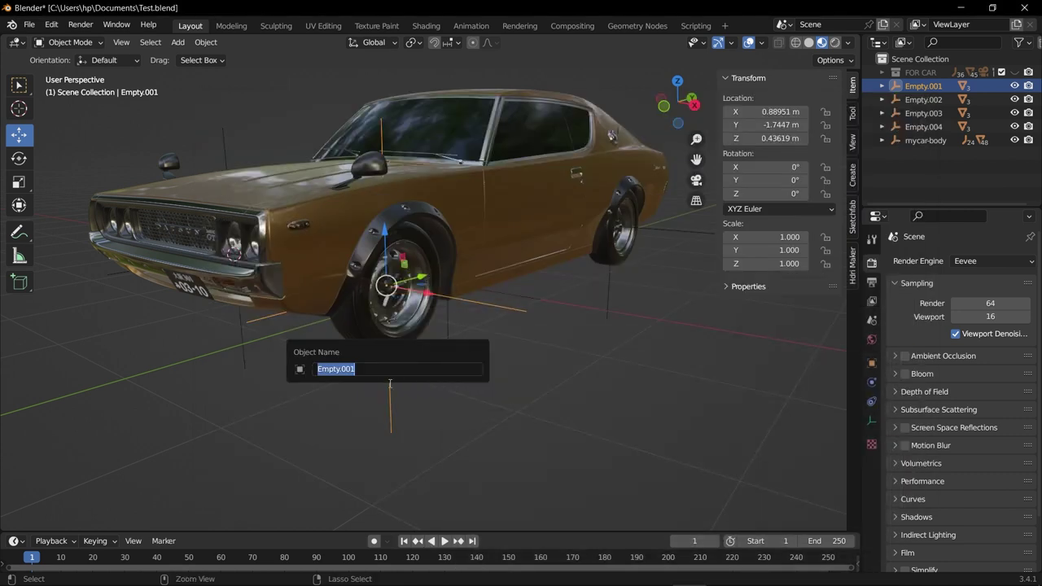
{"action": "key", "text": "Return"}
Rename the front-right wheel's empty as mycar-wheel.Ft.R, copying the name from the Notepad name sheet.
{"action": "middle_click_drag", "start_coordinate": [389, 407], "coordinate": [500, 365]}
{"action": "left_click", "coordinate": [415, 350]}
{"action": "right_click", "coordinate": [415, 353]}
{"action": "left_click", "coordinate": [416, 352]}
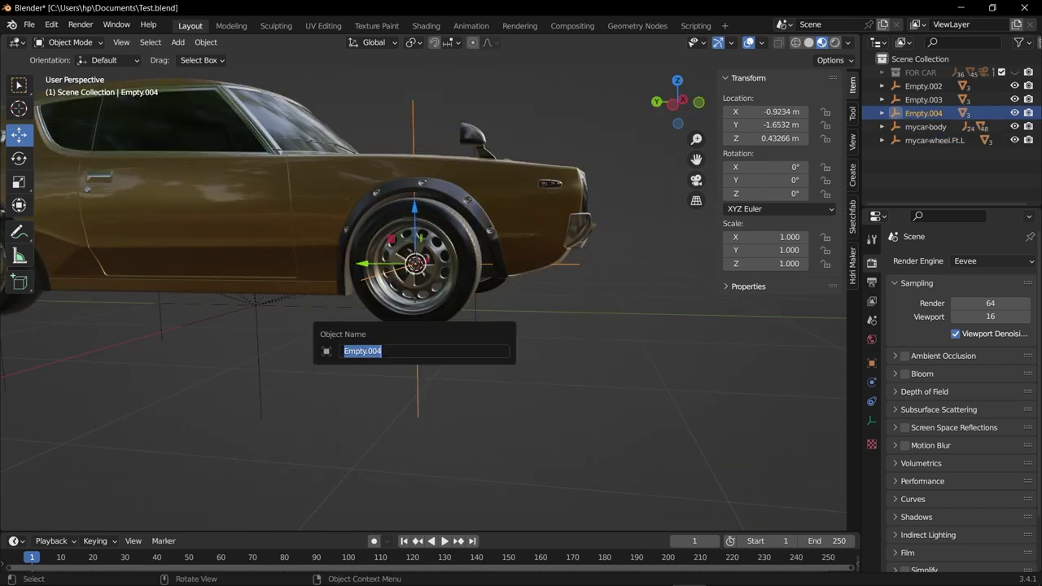
{"action": "left_click", "coordinate": [725, 572]}
{"action": "left_click", "coordinate": [295, 158]}
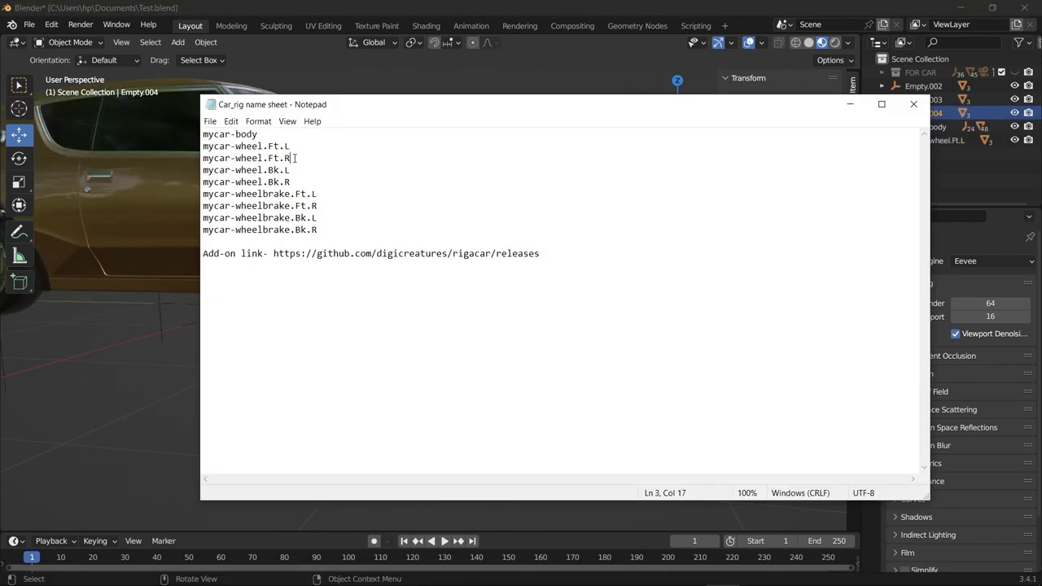
{"action": "left_click", "coordinate": [850, 103]}
{"action": "key", "text": "Return"}
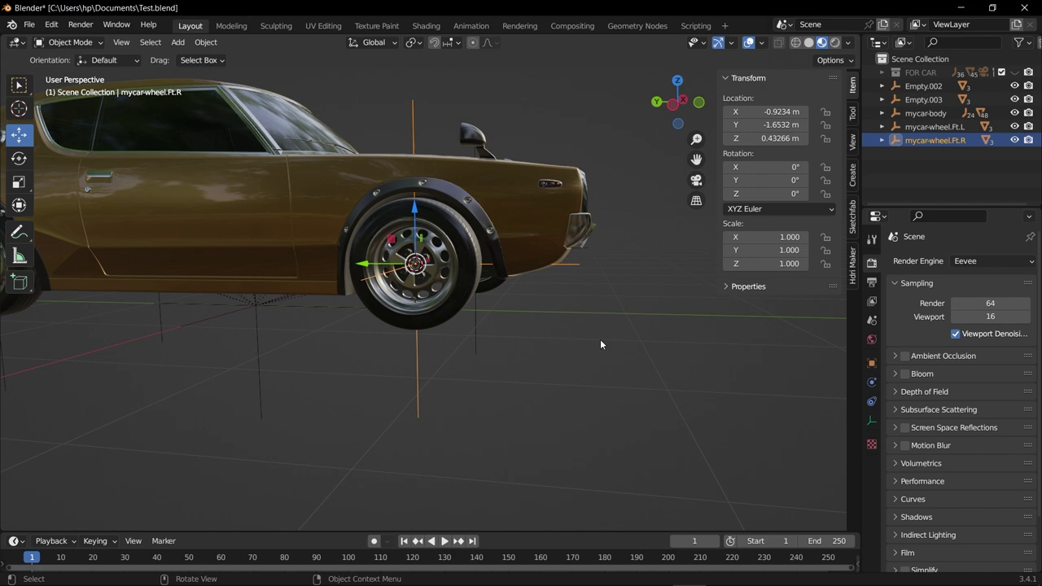
Rename the back-left wheel's empty as mycar-wheel.Bk.L, copying the name from the Notepad name sheet.
{"action": "middle_click_drag", "start_coordinate": [600, 338], "coordinate": [486, 304]}
{"action": "scroll", "coordinate": [487, 307], "scroll_direction": "up", "scroll_amount": 3}
{"action": "left_click", "coordinate": [528, 328]}
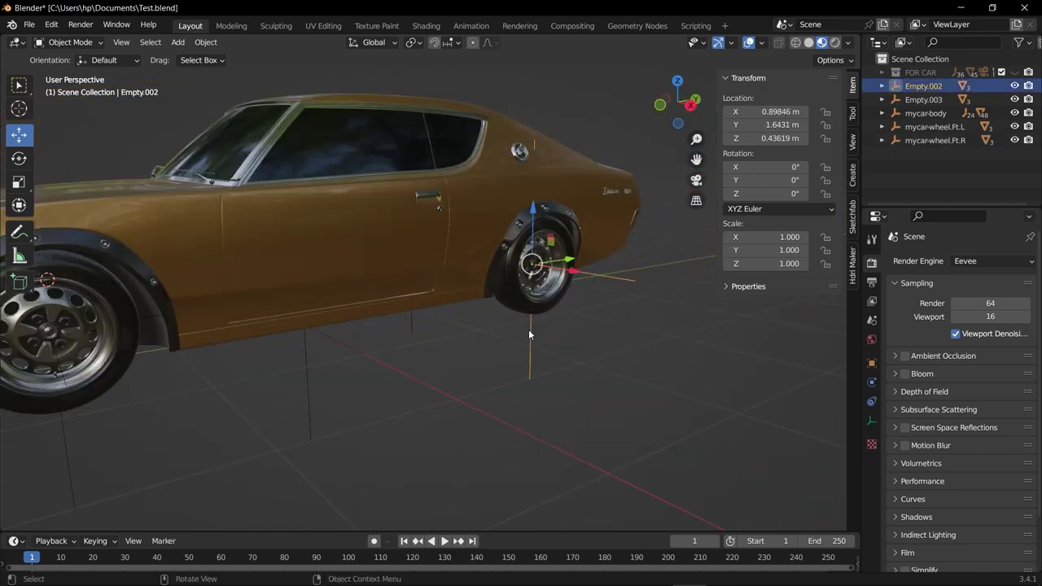
{"action": "right_click", "coordinate": [529, 329]}
{"action": "left_click", "coordinate": [529, 332]}
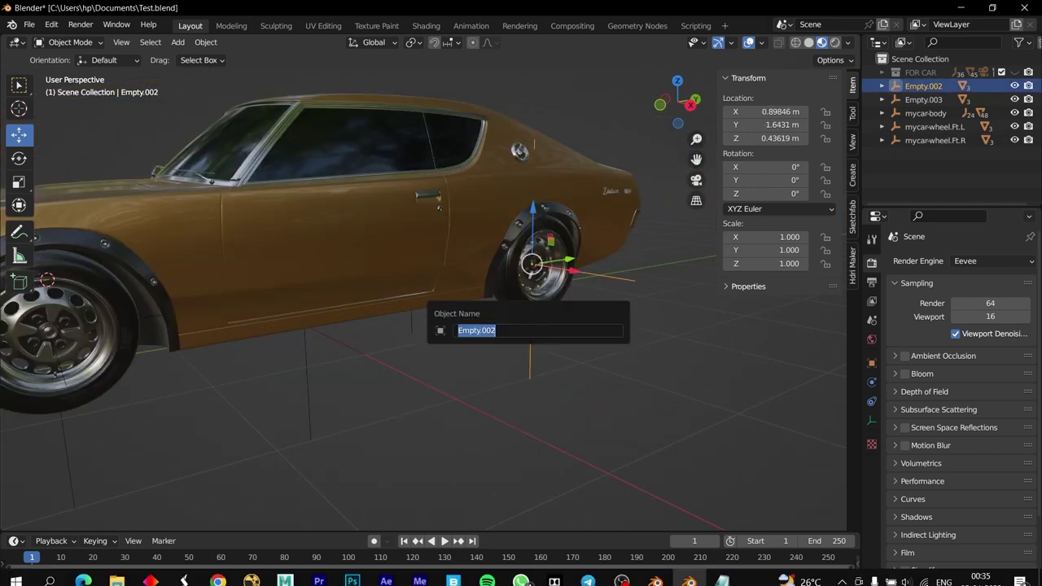
{"action": "left_click", "coordinate": [722, 576]}
{"action": "left_click_drag", "start_coordinate": [291, 170], "coordinate": [285, 171]}
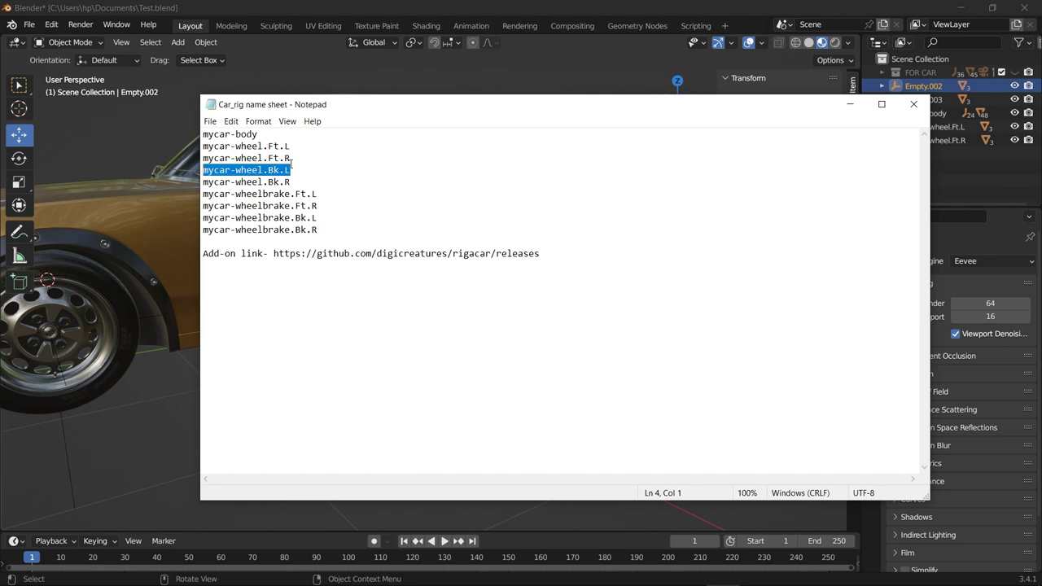
{"action": "left_click", "coordinate": [851, 107]}
{"action": "type", "text": "mycar-wheel.Bk.L"}
{"action": "key", "text": "Return"}
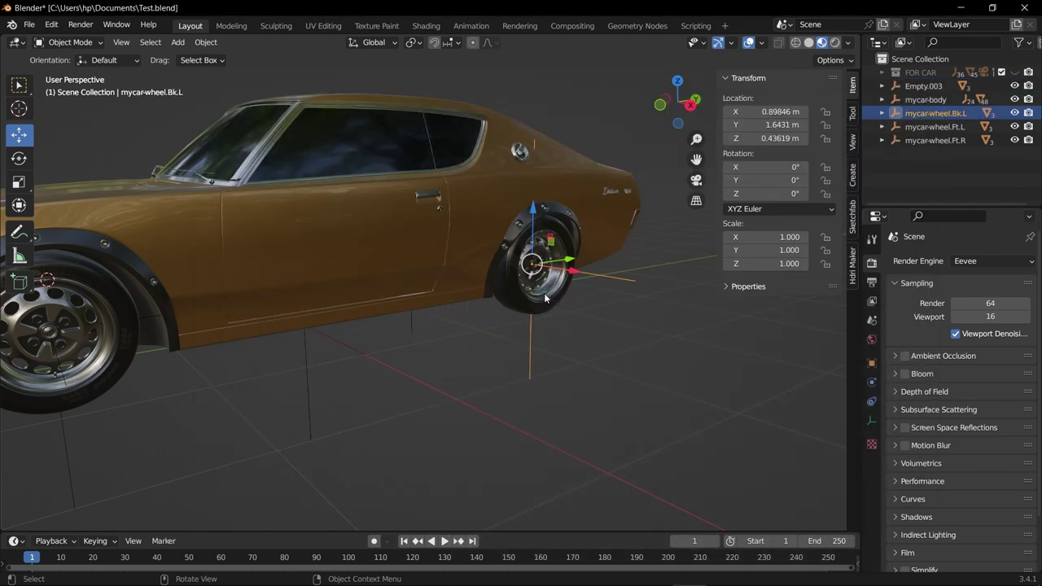
Copy mycar-wheel.Bk.R from the Notepad name sheet and rename the back-right wheel's empty with it in Blender.
{"action": "middle_click_drag", "start_coordinate": [287, 366], "coordinate": [435, 350]}
{"action": "left_click", "coordinate": [434, 350]}
{"action": "right_click", "coordinate": [435, 345]}
{"action": "left_click", "coordinate": [435, 346]}
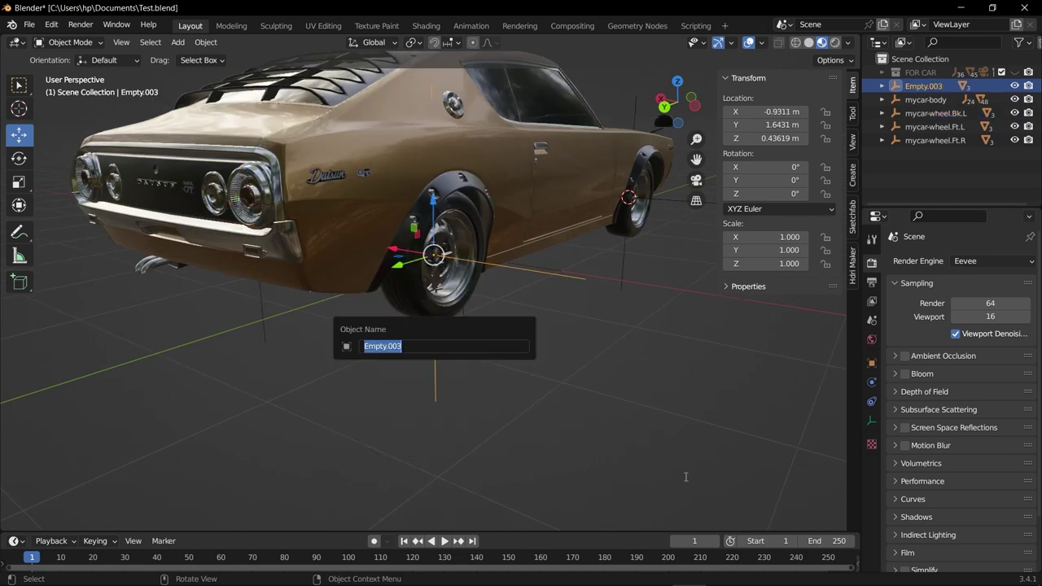
{"action": "left_click", "coordinate": [721, 572]}
{"action": "left_click_drag", "start_coordinate": [295, 183], "coordinate": [206, 183]}
{"action": "key", "text": "ctrl+c"}
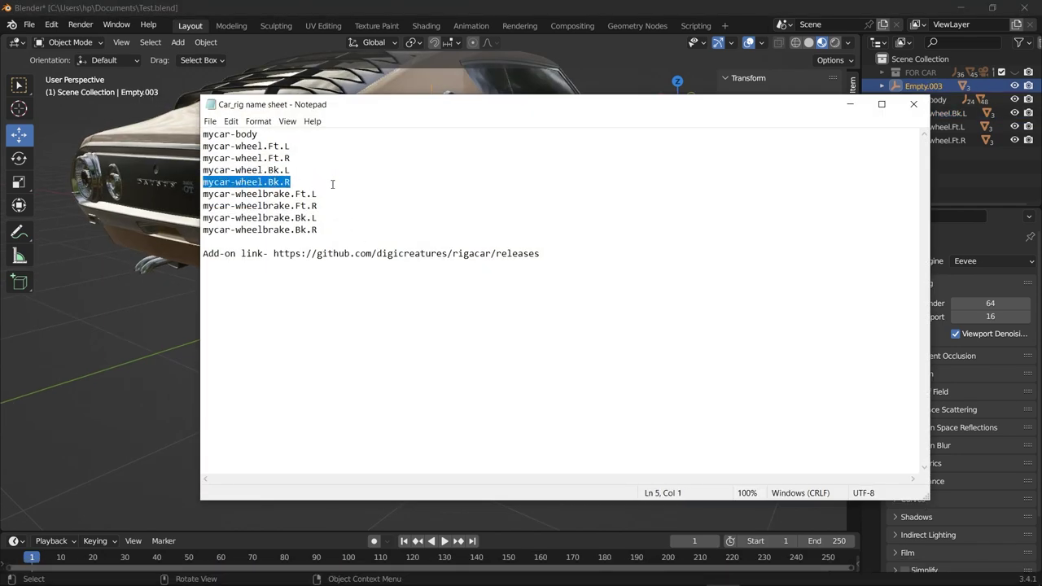
{"action": "left_click", "coordinate": [854, 108]}
{"action": "key", "text": "ctrl+v"}
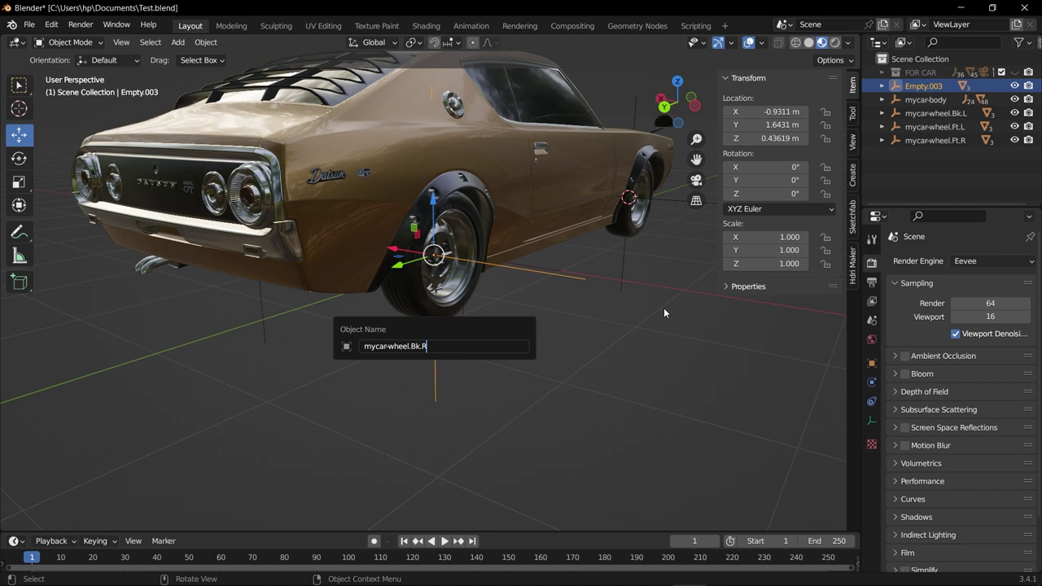
{"action": "key", "text": "Return"}
Select the body empty and all four wheel empties and add a Car (deformation rig) armature for them.
{"action": "middle_click_drag", "start_coordinate": [604, 283], "coordinate": [584, 305]}
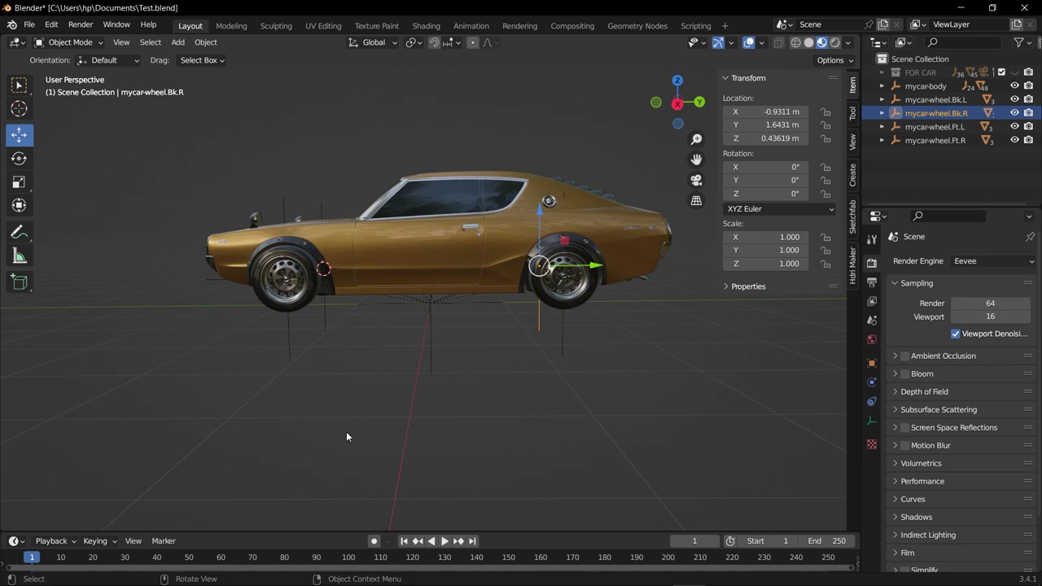
{"action": "left_click_drag", "start_coordinate": [619, 441], "coordinate": [251, 323]}
{"action": "key", "text": "shift+a"}
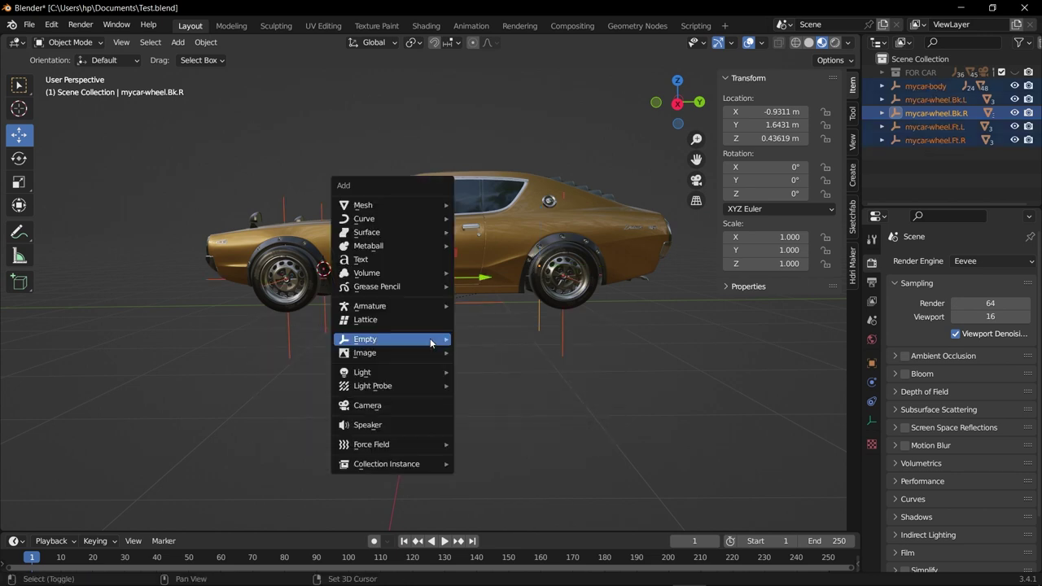
{"action": "mouse_move", "coordinate": [383, 309]}
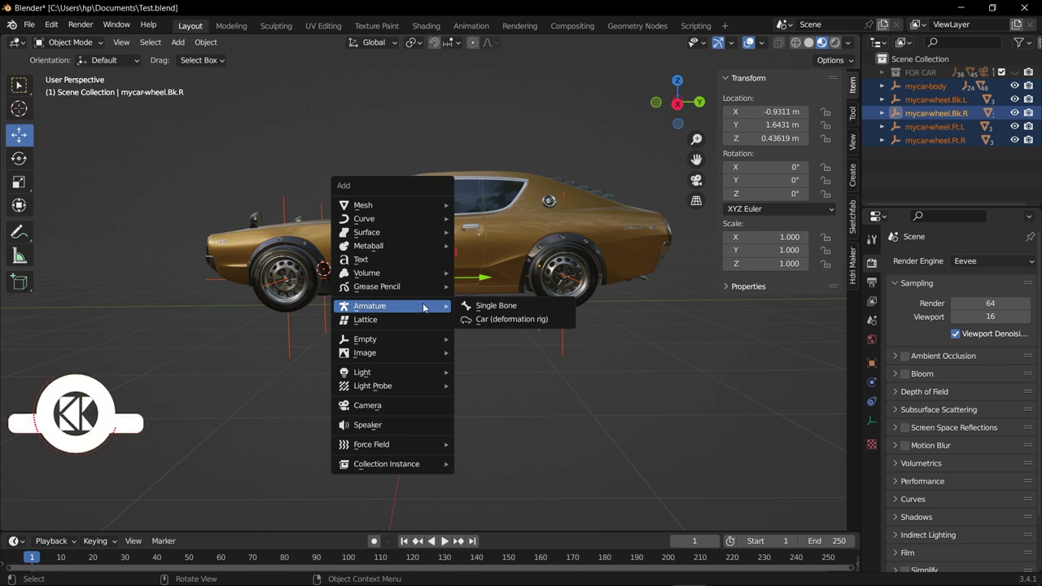
{"action": "left_click", "coordinate": [493, 319]}
Generate the Rigacar animation rig from the car's deformation rig.
{"action": "middle_click_drag", "start_coordinate": [476, 297], "coordinate": [636, 325]}
{"action": "scroll", "coordinate": [630, 327], "scroll_direction": "up", "scroll_amount": 3}
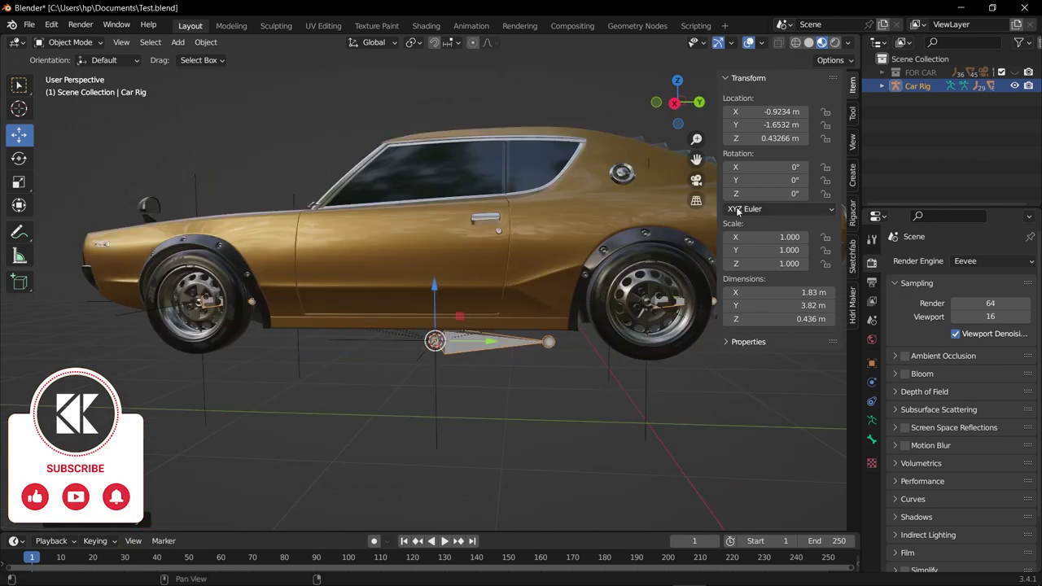
{"action": "left_click", "coordinate": [852, 213]}
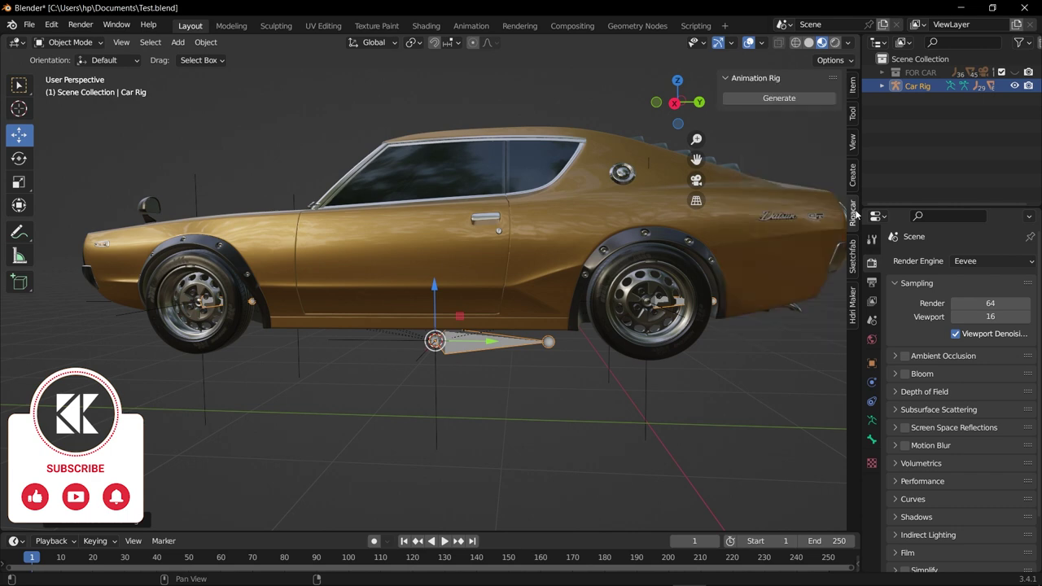
{"action": "left_click", "coordinate": [779, 98]}
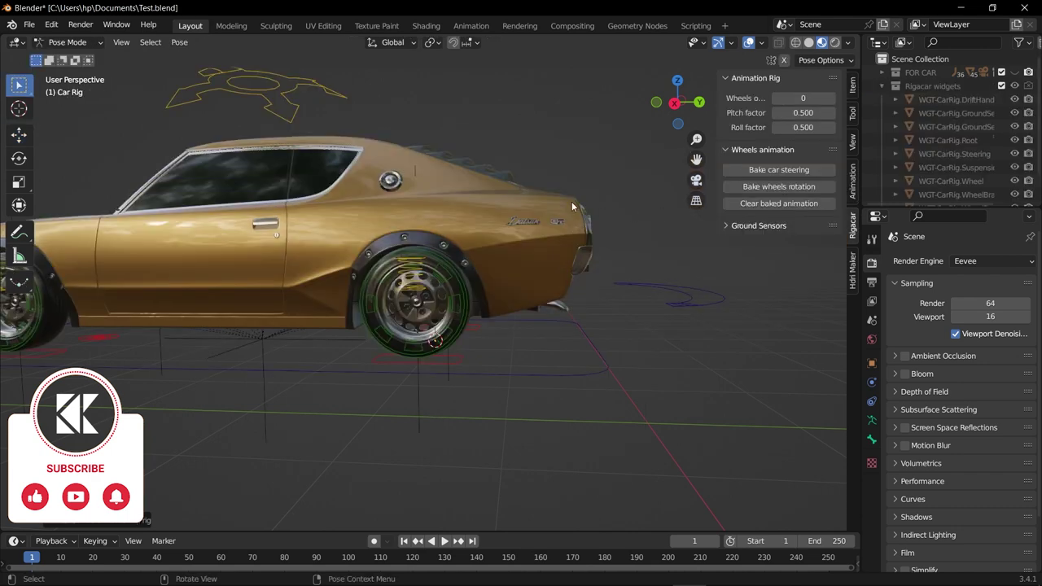
Return from Pose Mode to Object Mode and select the car rig together with all the car's parts and empties.
{"action": "scroll", "coordinate": [571, 202], "scroll_direction": "down", "scroll_amount": 3}
{"action": "middle_click_drag", "start_coordinate": [571, 203], "coordinate": [496, 282]}
{"action": "left_click", "coordinate": [506, 336]}
{"action": "scroll", "coordinate": [495, 281], "scroll_direction": "down", "scroll_amount": 1}
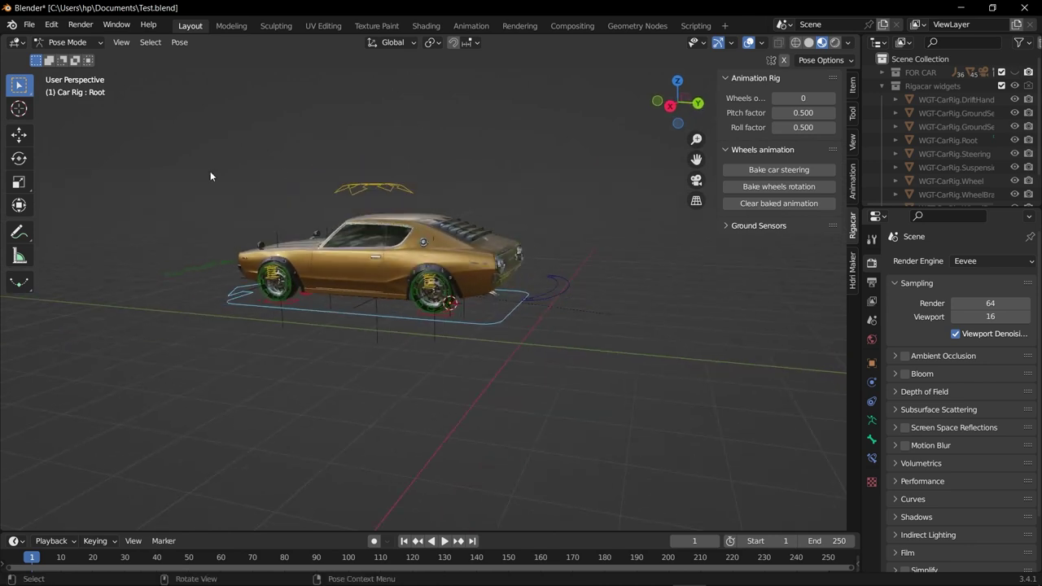
{"action": "left_click", "coordinate": [72, 42]}
{"action": "left_click", "coordinate": [65, 58]}
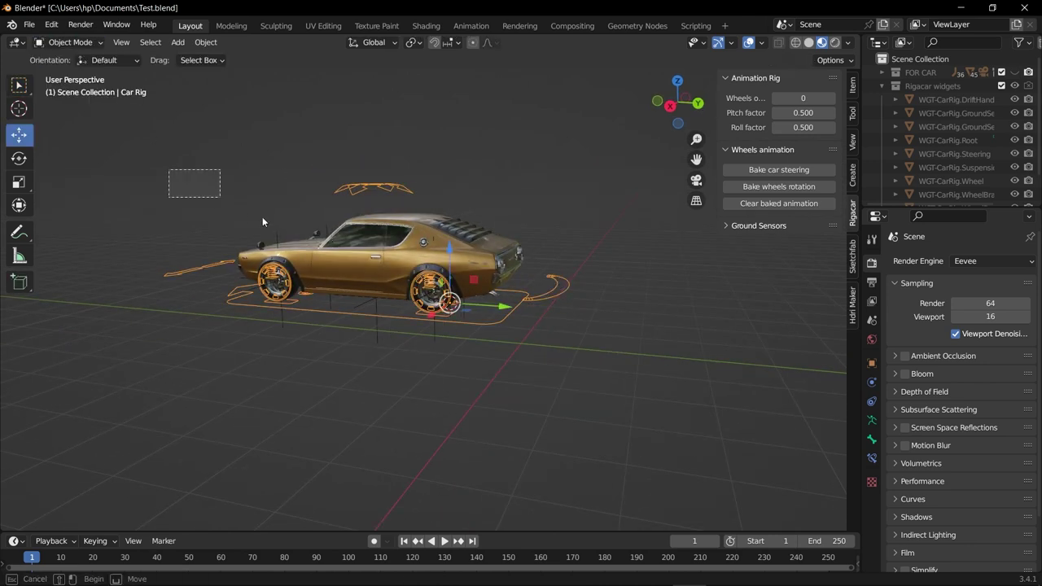
{"action": "left_click_drag", "start_coordinate": [262, 220], "coordinate": [544, 352]}
{"action": "left_click_drag", "start_coordinate": [133, 147], "coordinate": [727, 423]}
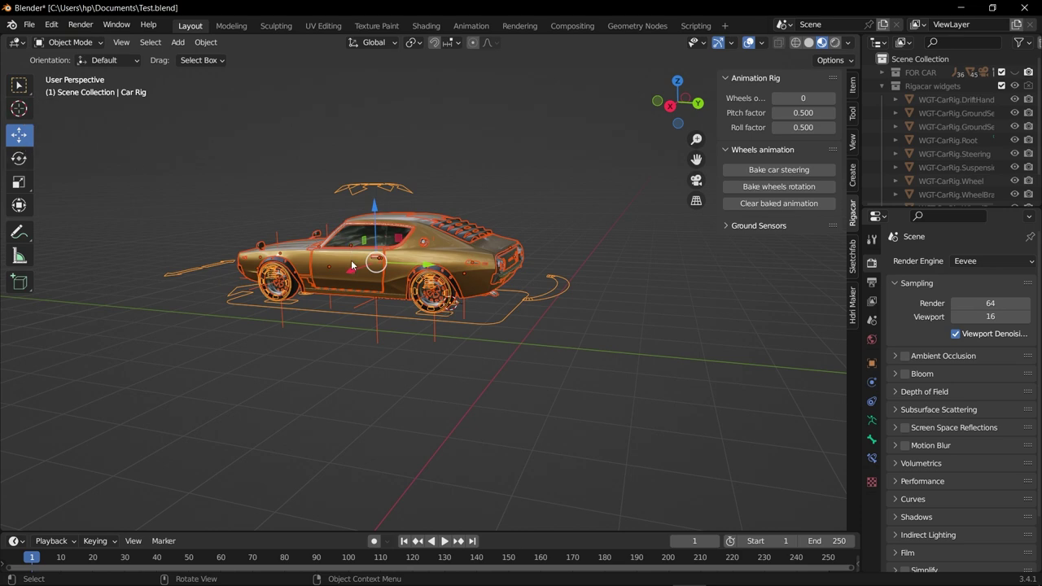
Move the selected car and rig across the scene and lower them along Z by about 0.4 m to the ground line in front view.
{"action": "key", "text": "g"}
{"action": "left_click", "coordinate": [536, 323]}
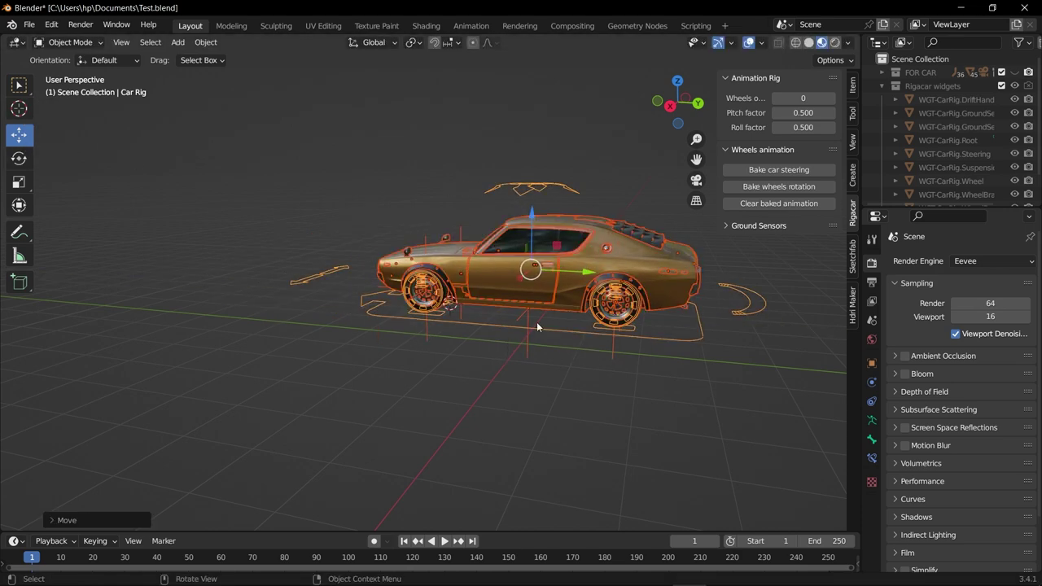
{"action": "key", "text": "KP_1"}
{"action": "key", "text": "g"}
{"action": "key", "text": "z"}
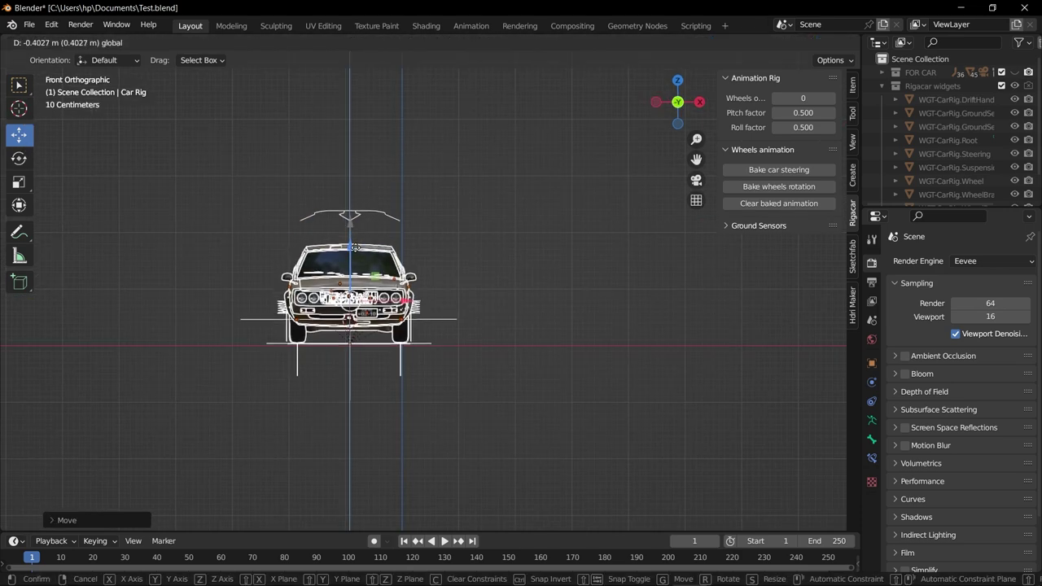